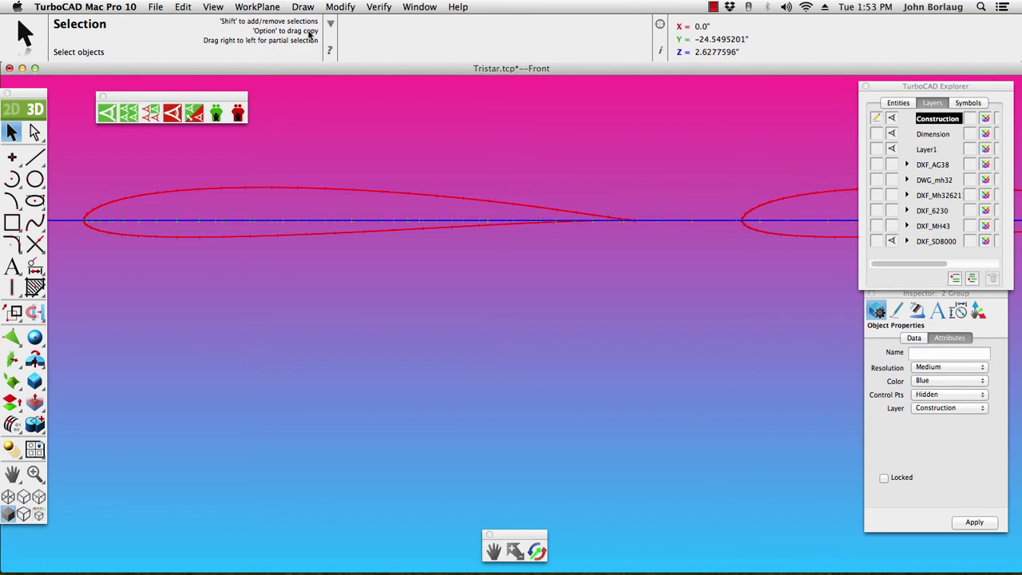
Move the two selected airfoils from the front end of the duplicate planform's centreline to the endpoint at the origin
click(213, 7)
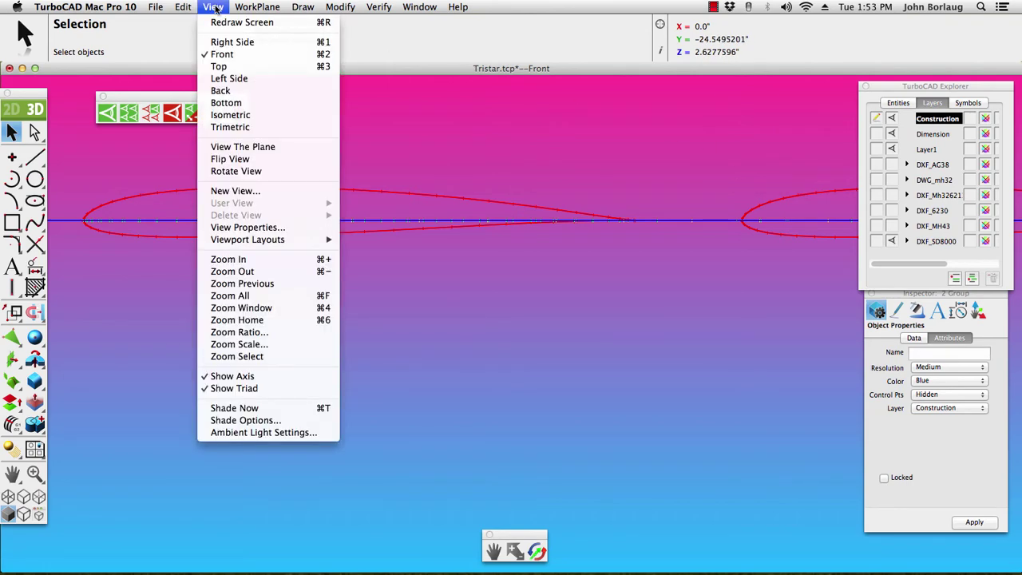
click(241, 130)
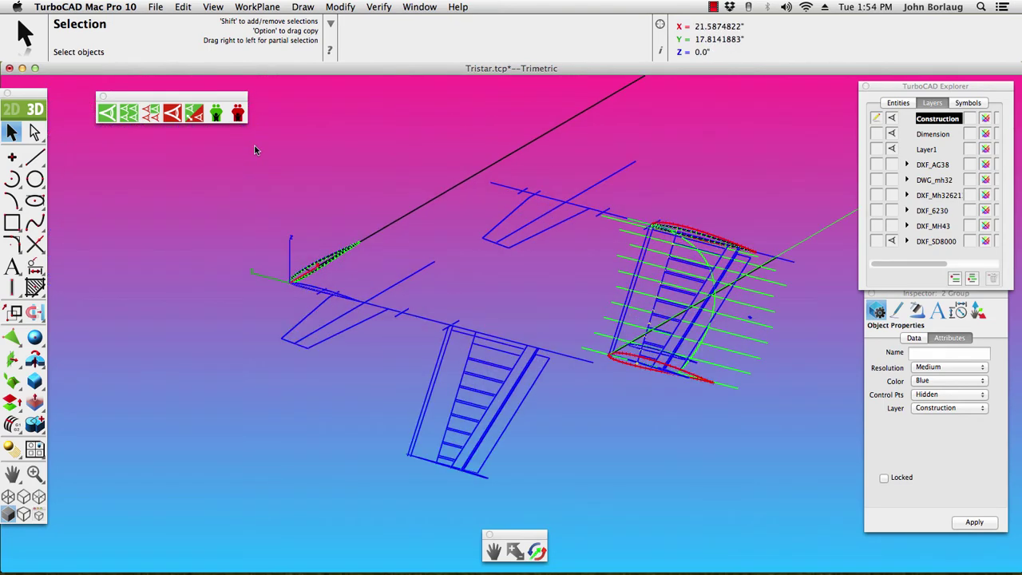
click(12, 312)
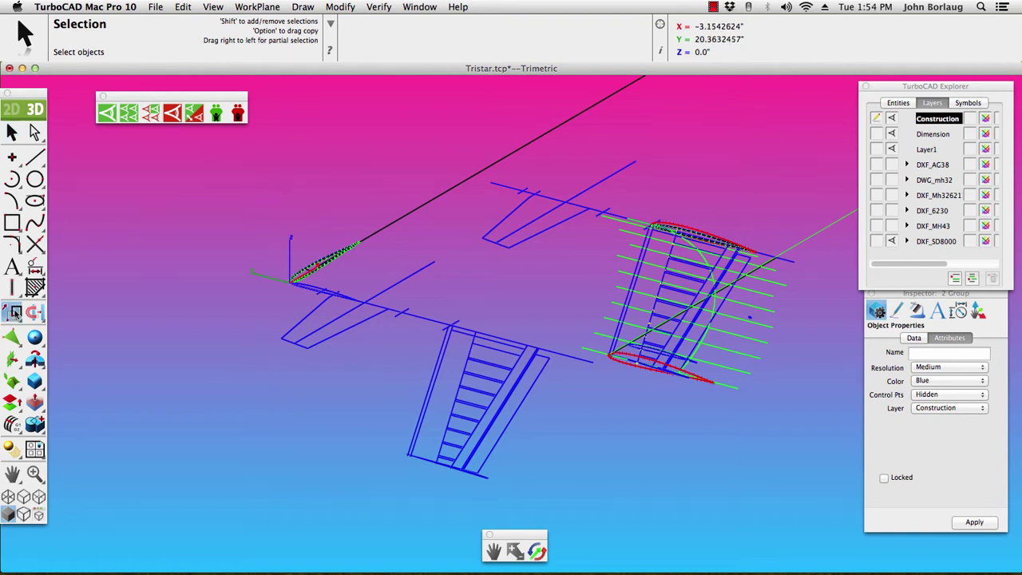
click(494, 183)
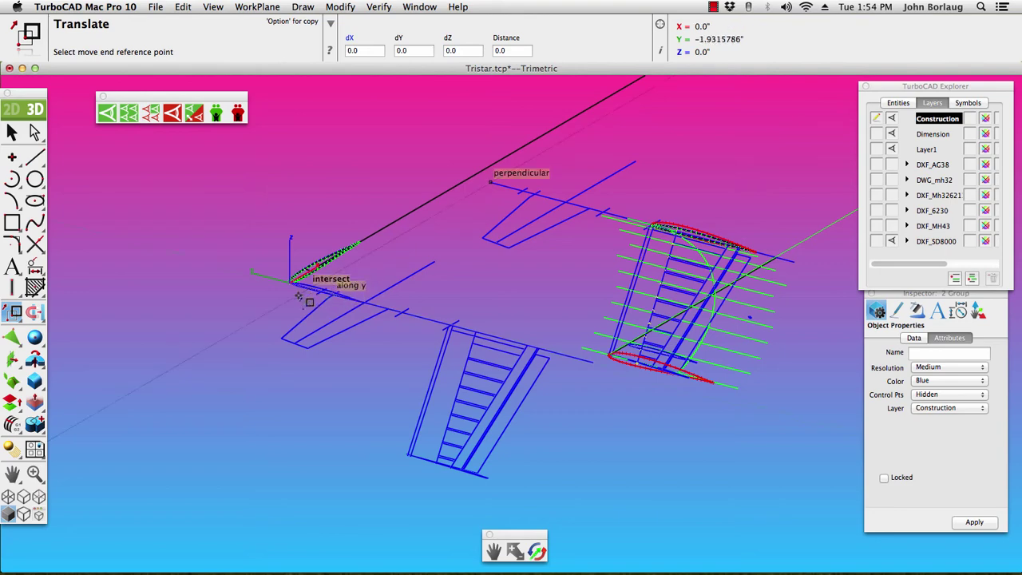
scroll(290, 285, up, 5)
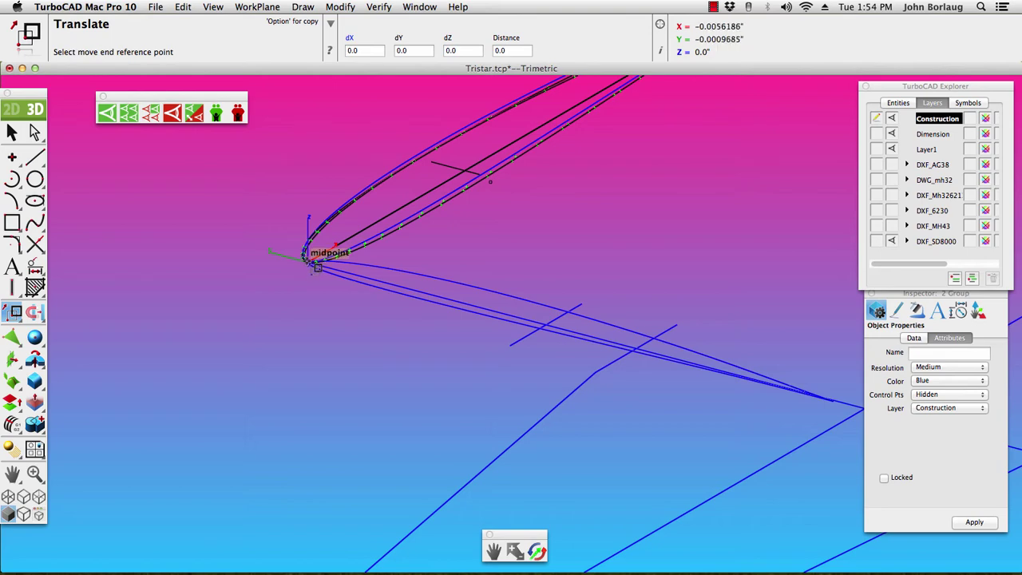
scroll(318, 268, up, 4)
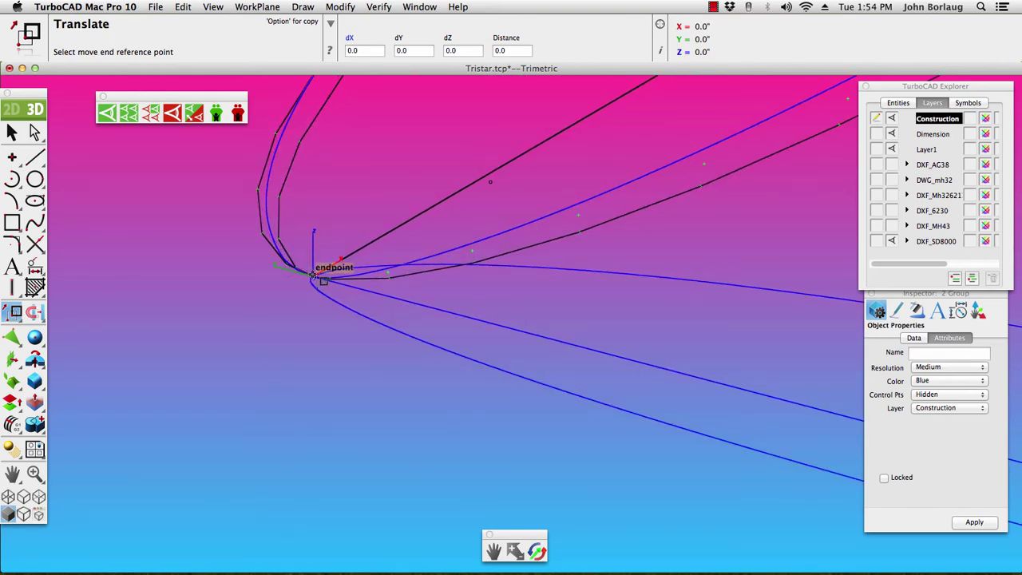
click(312, 274)
scroll(314, 274, down, 6)
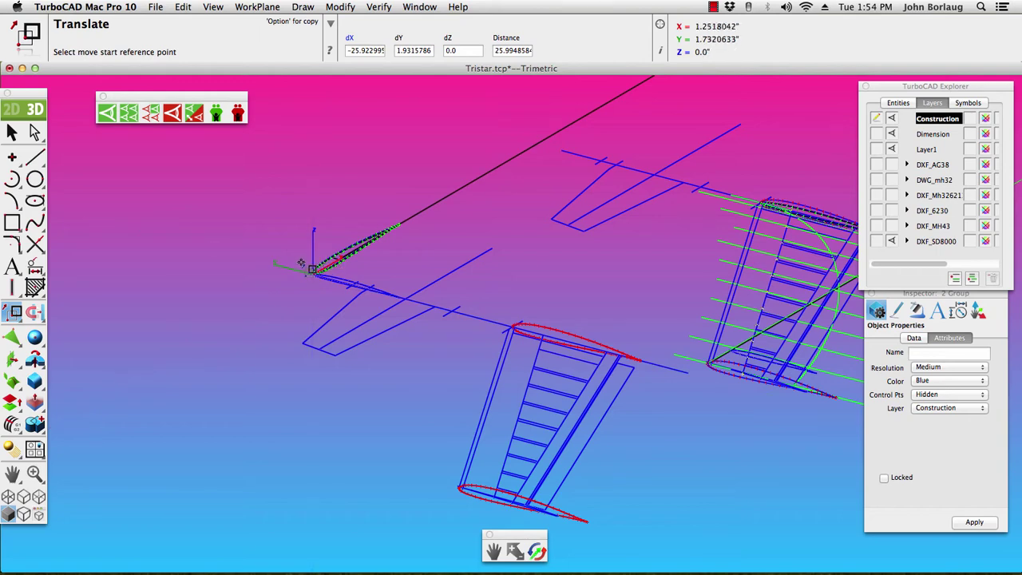
click(12, 134)
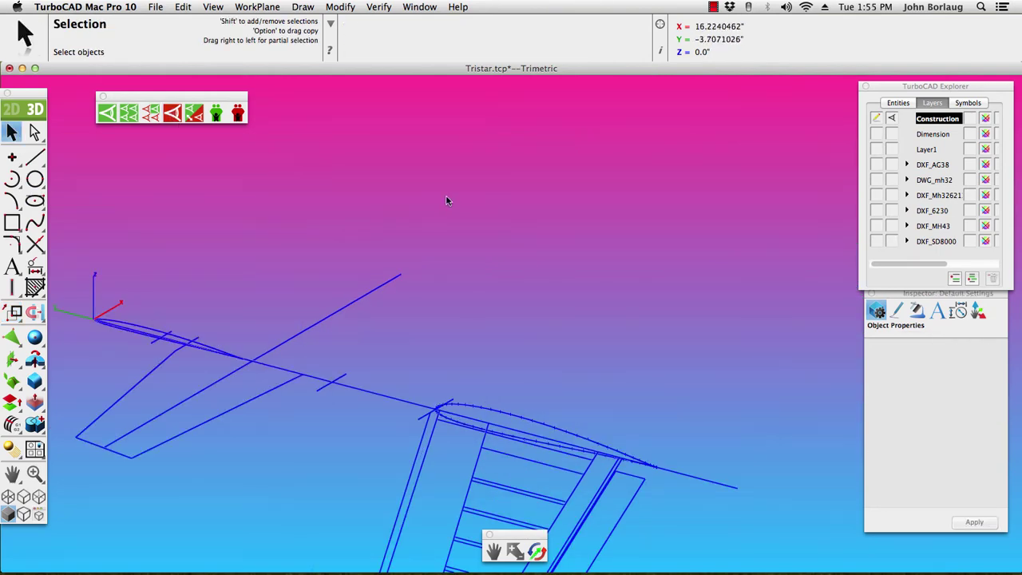
In the top view, draw a horizontal line about 24.01 in long from the wing planform's centreline to the tip airfoil
scroll(482, 200, down, 3)
scroll(483, 200, down, 2)
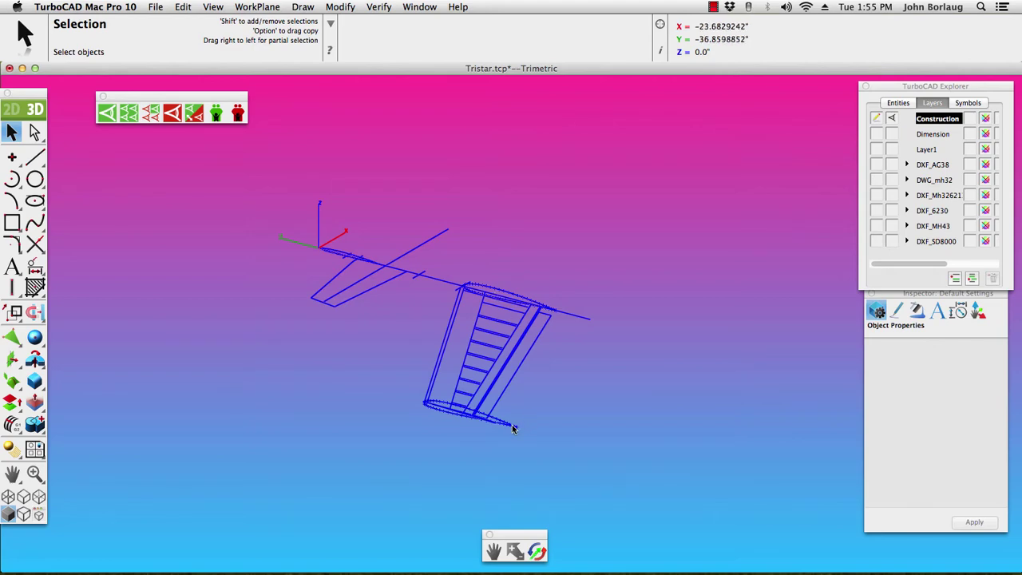
scroll(511, 432, up, 4)
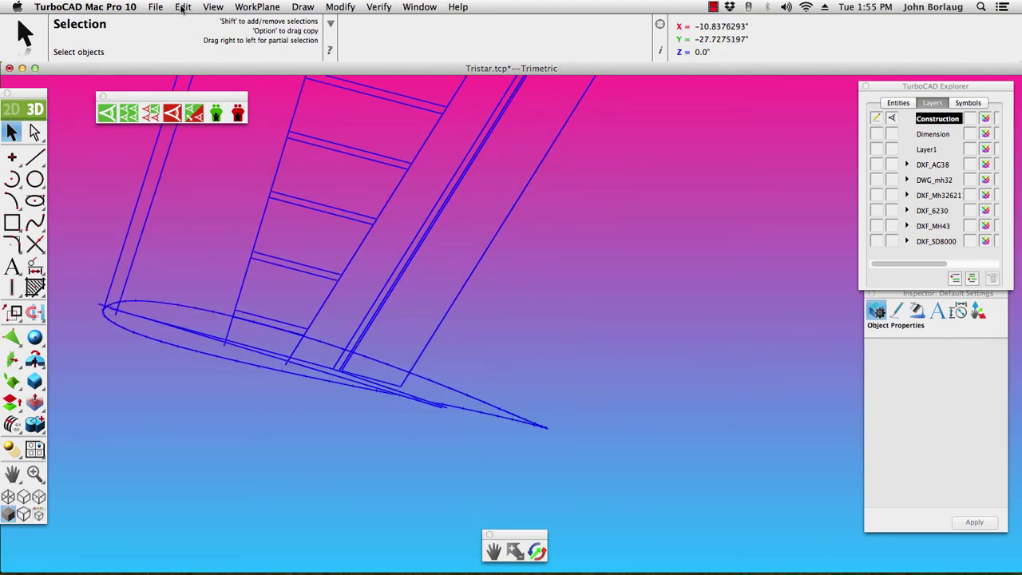
click(212, 7)
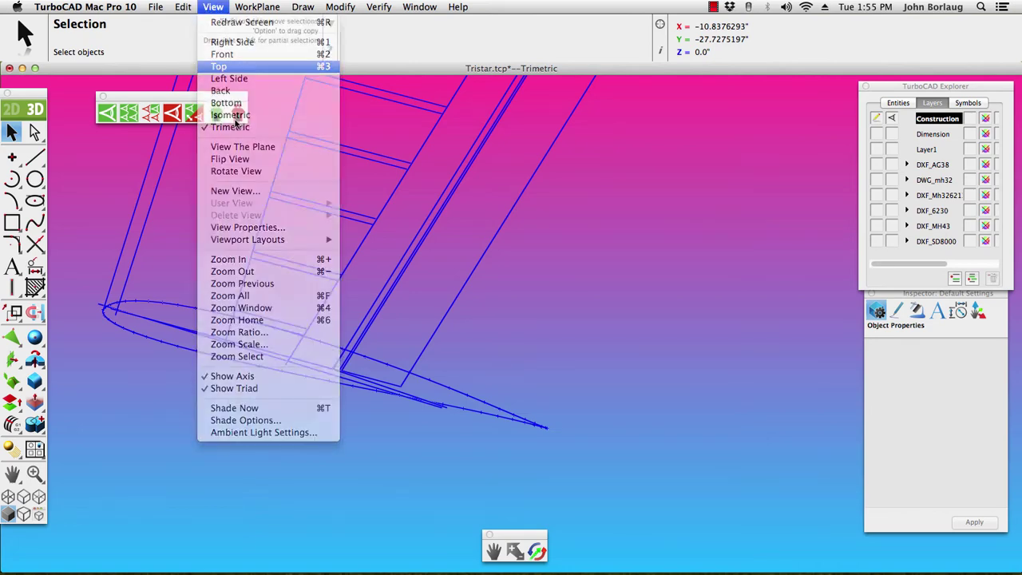
click(208, 66)
scroll(255, 241, up, 6)
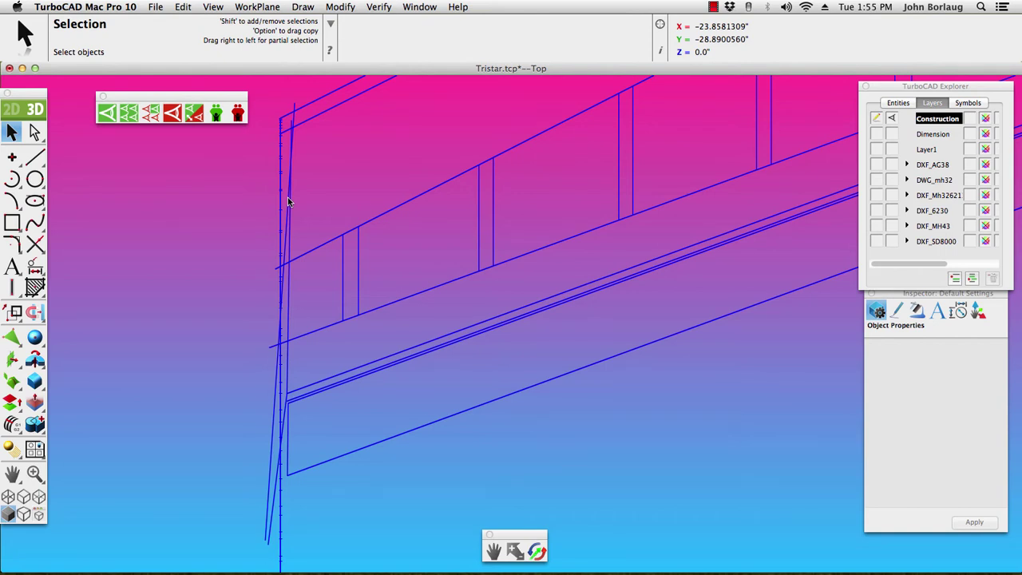
scroll(288, 197, down, 4)
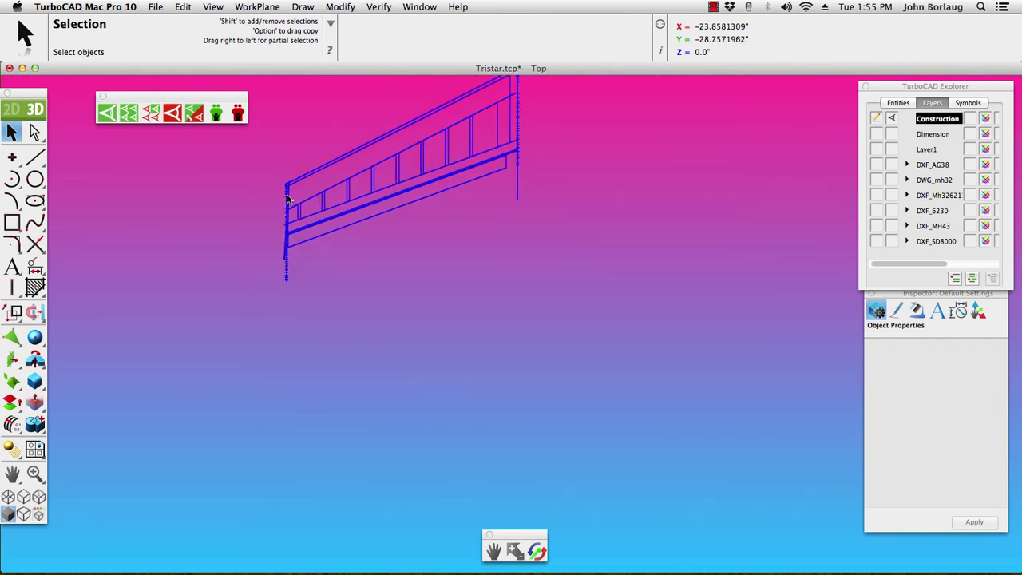
click(35, 157)
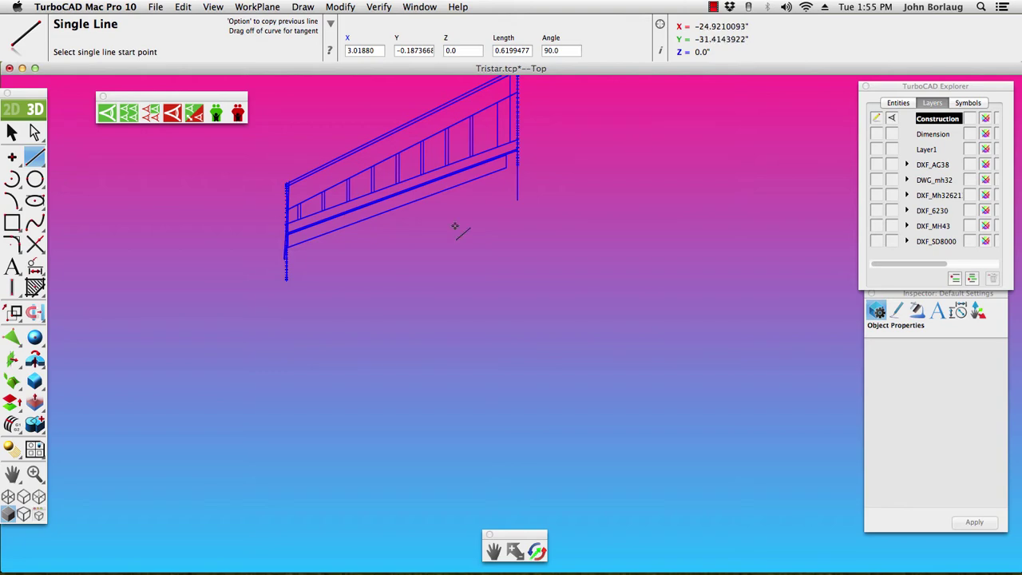
click(520, 195)
scroll(285, 208, up, 5)
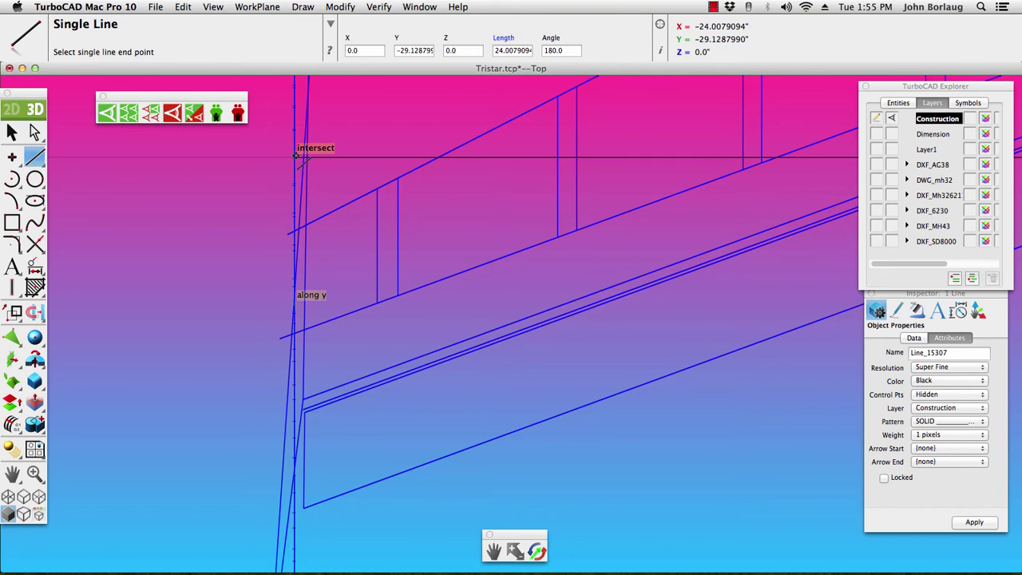
scroll(297, 157, up, 3)
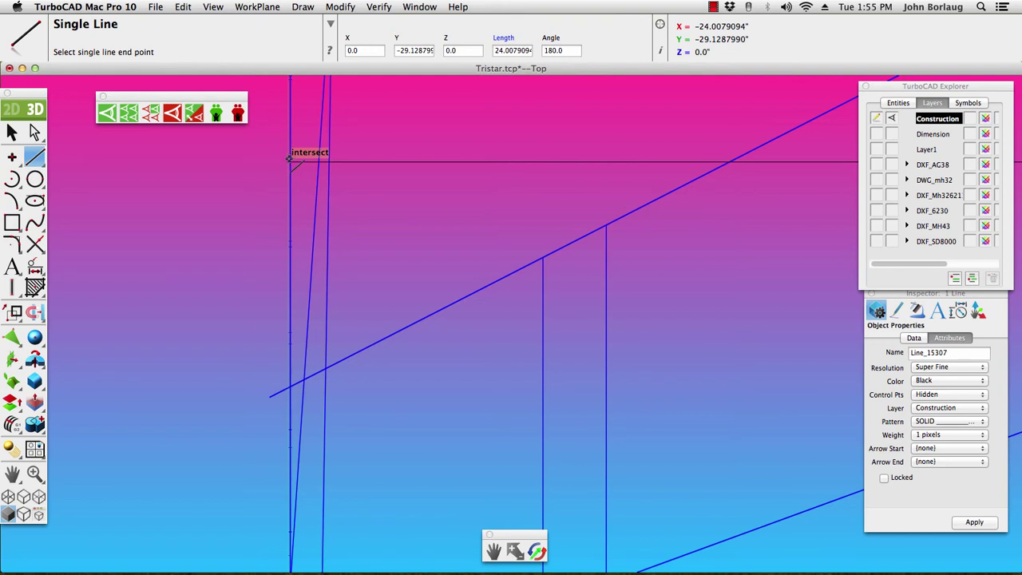
click(289, 158)
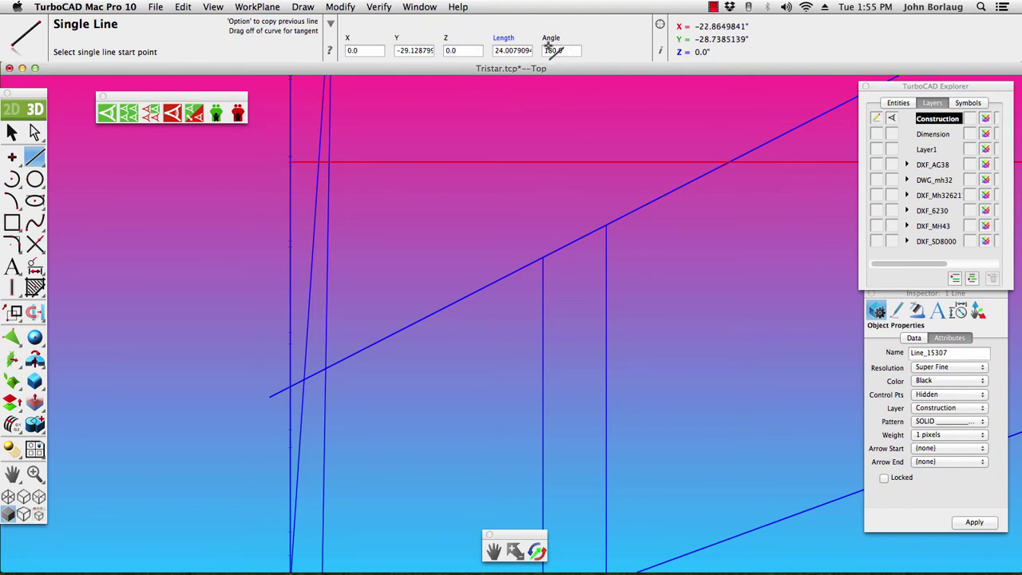
Set the new line's length to 24 in and check its end against the tip airfoil
double_click(512, 51)
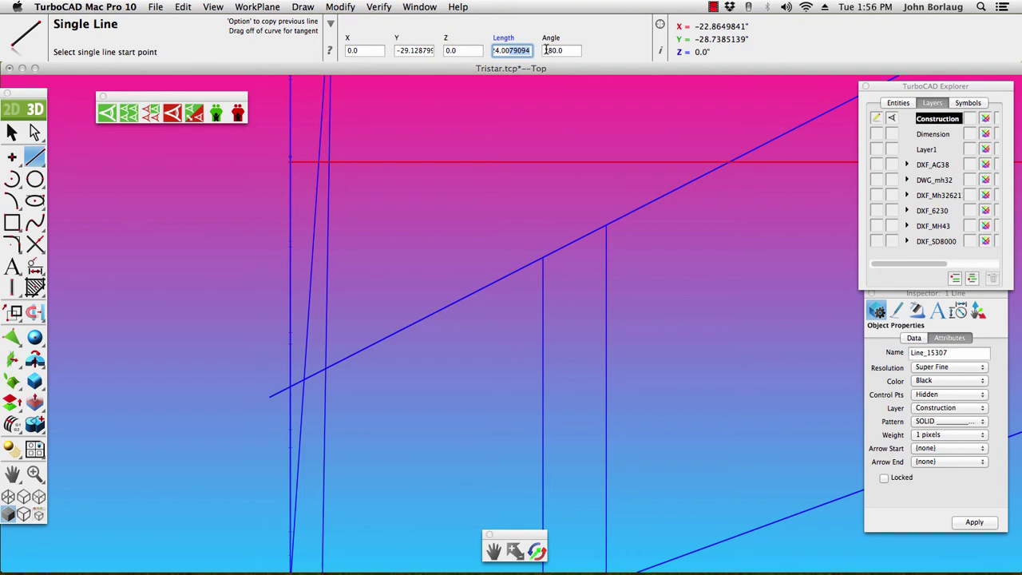
text(24.00)
key(Return)
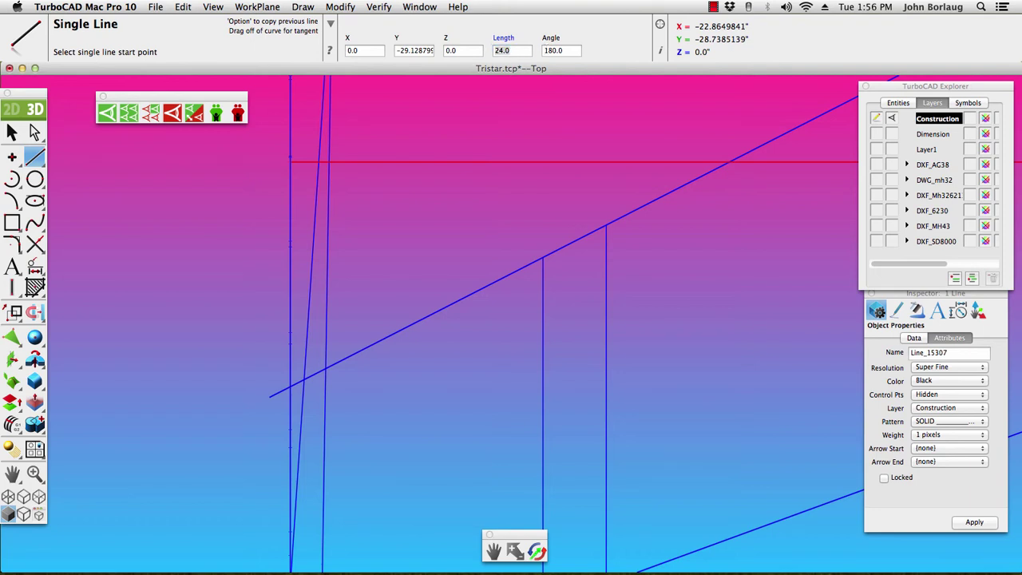
click(12, 133)
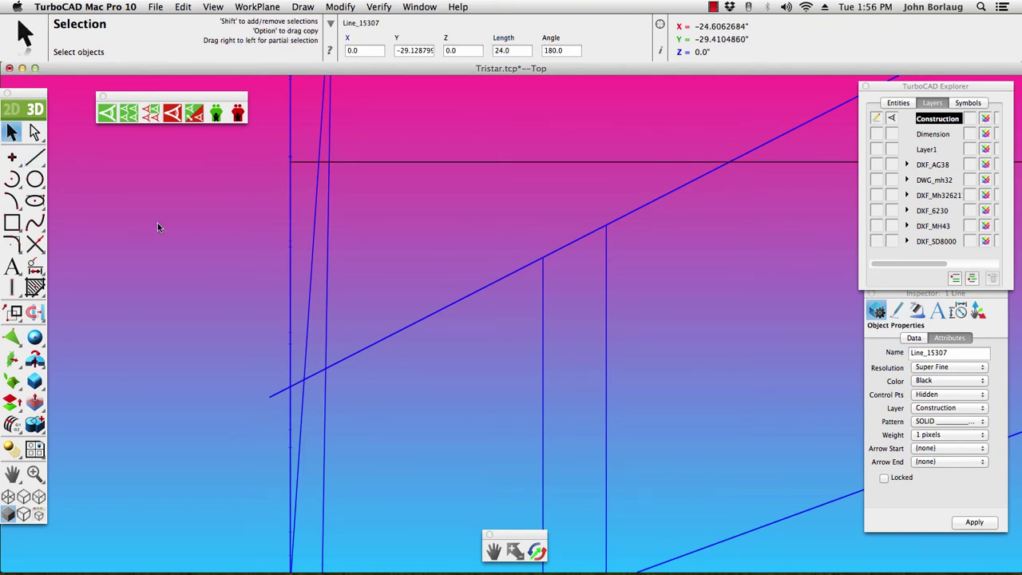
scroll(313, 175, up, 5)
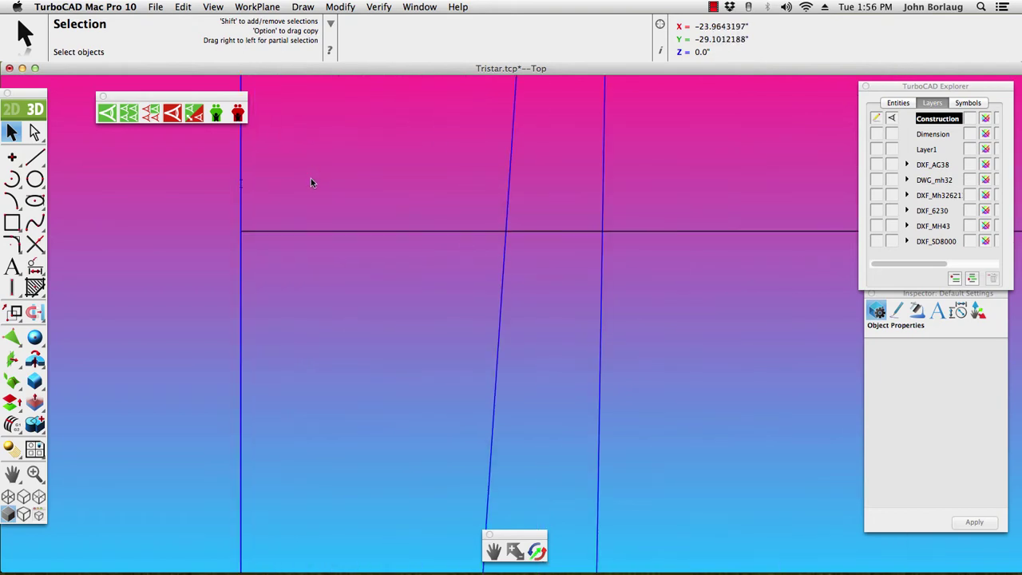
scroll(234, 235, up, 5)
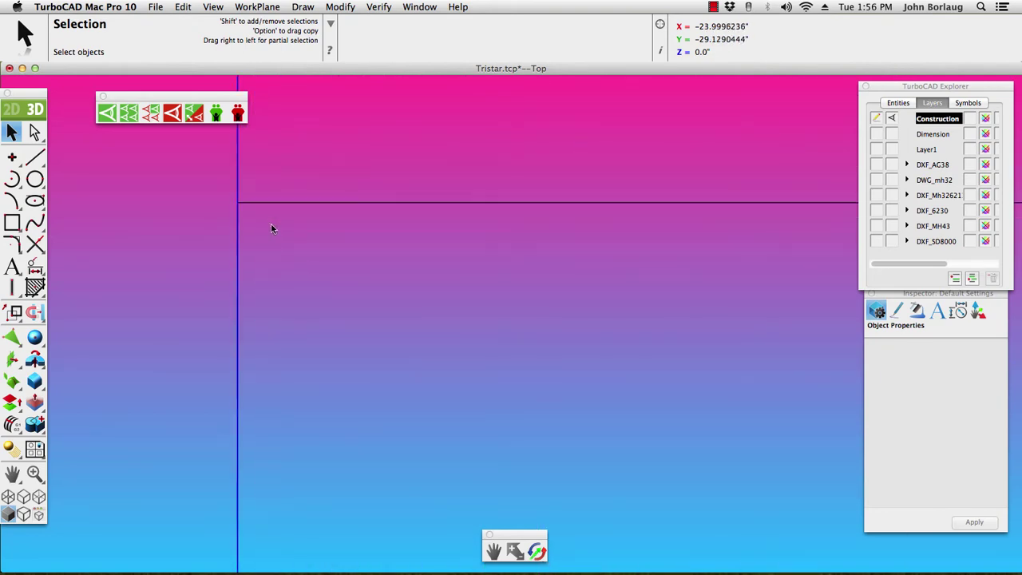
scroll(247, 196, up, 3)
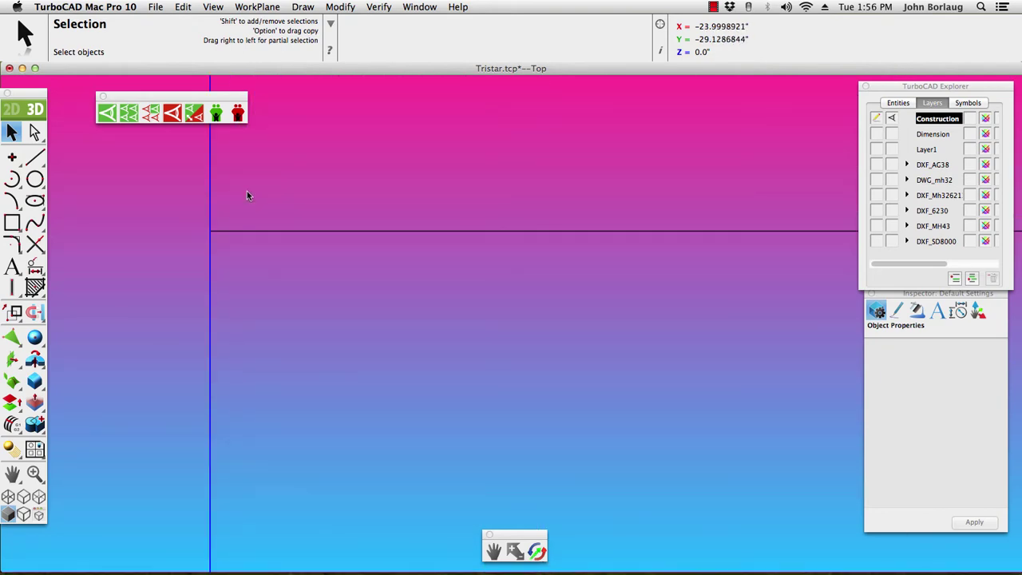
In the trimetric view, scale the tip airfoil uniformly from its leading-edge endpoint so its trailing edge meets the planform's tip trailing-edge corner
scroll(247, 196, down, 5)
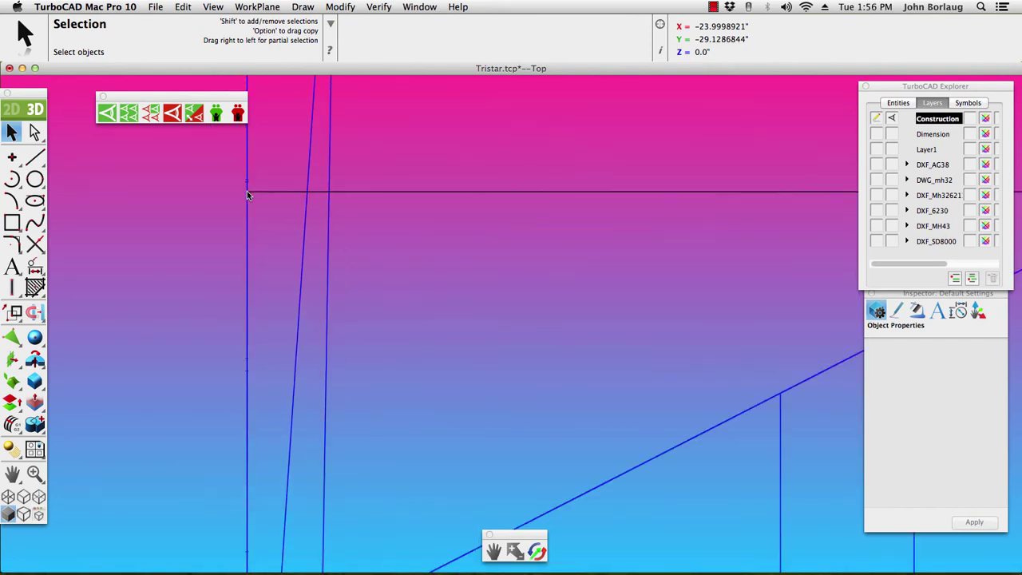
scroll(247, 195, down, 5)
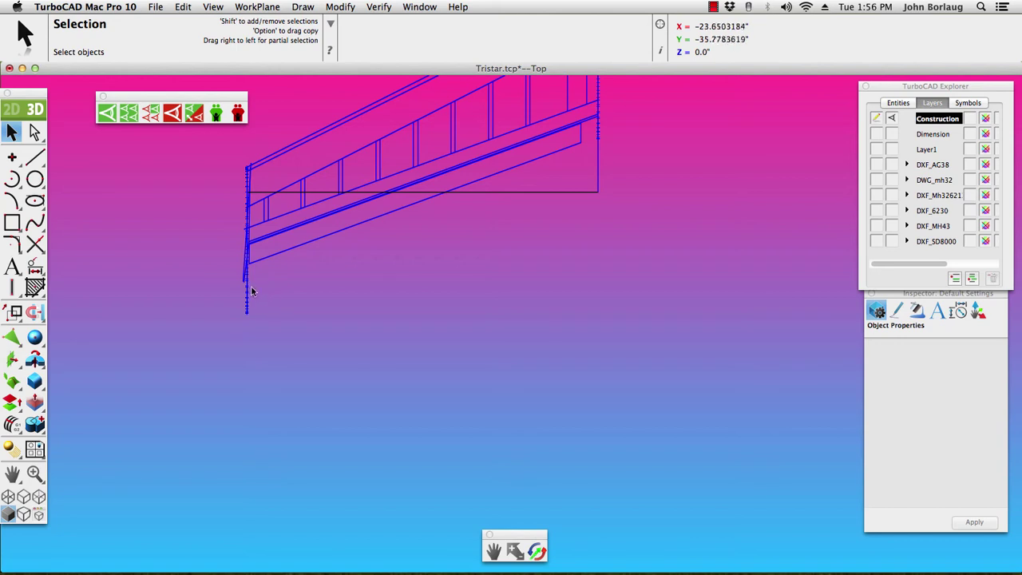
scroll(249, 297, up, 3)
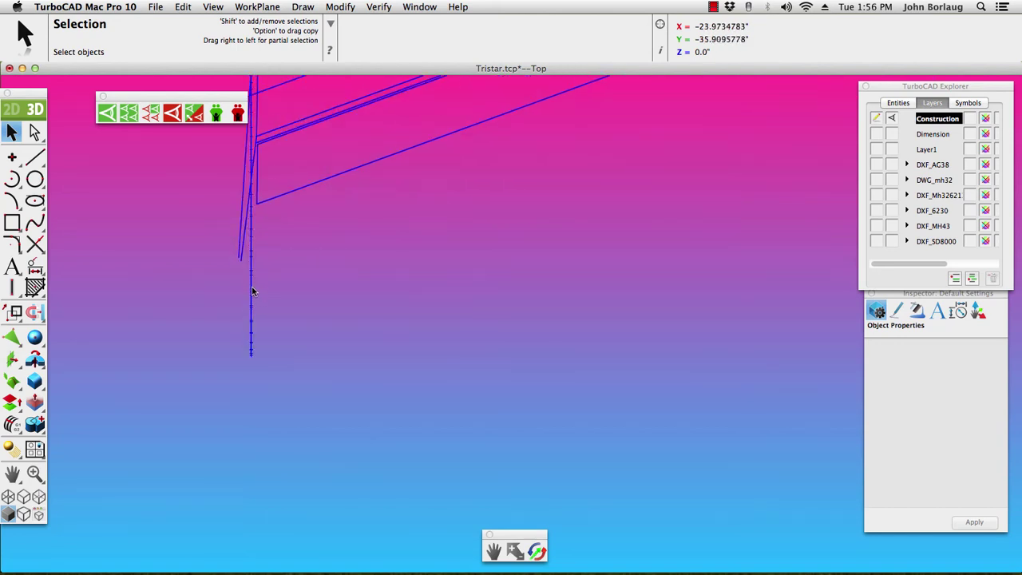
click(252, 288)
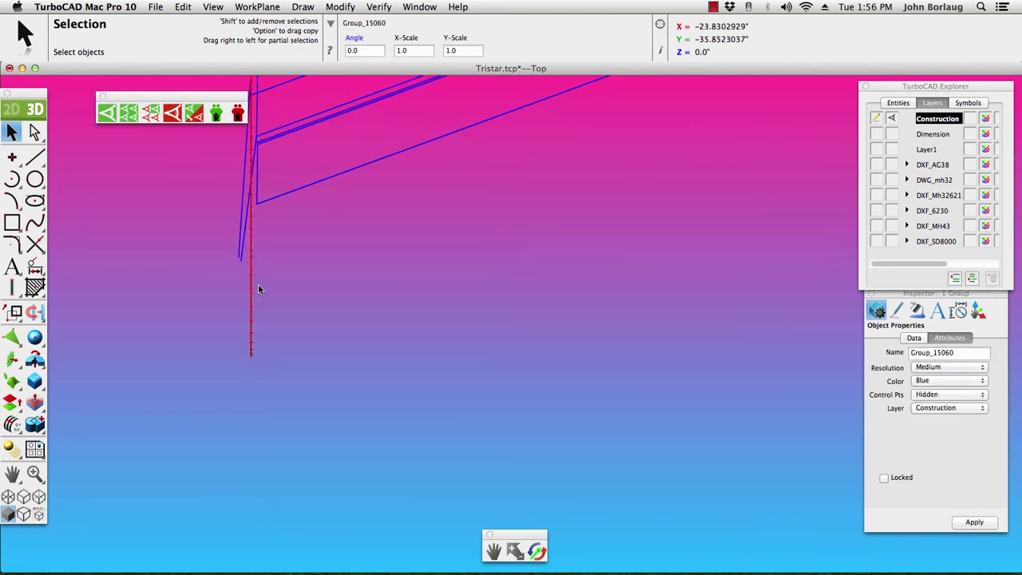
scroll(259, 289, down, 3)
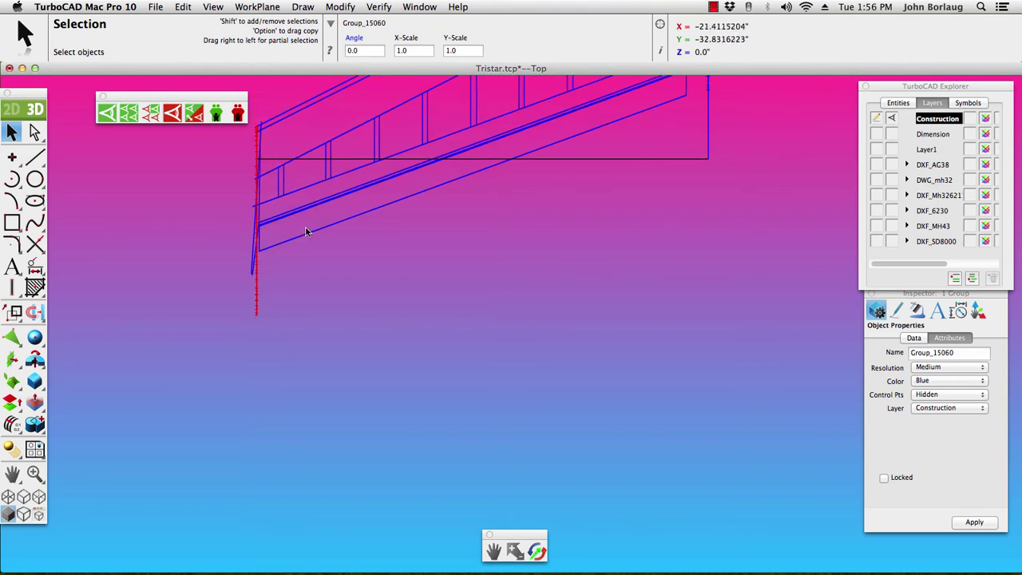
click(213, 8)
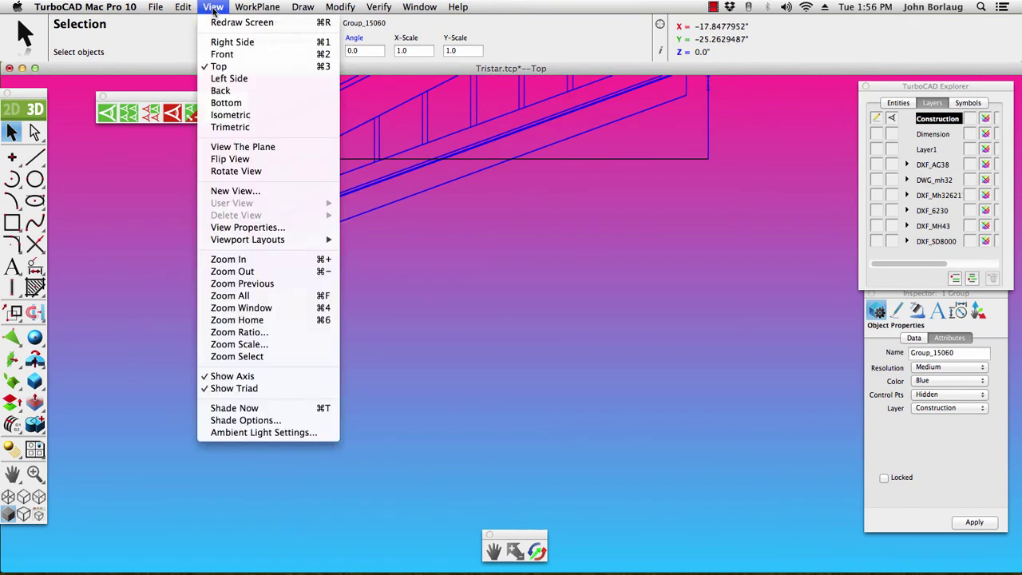
click(228, 128)
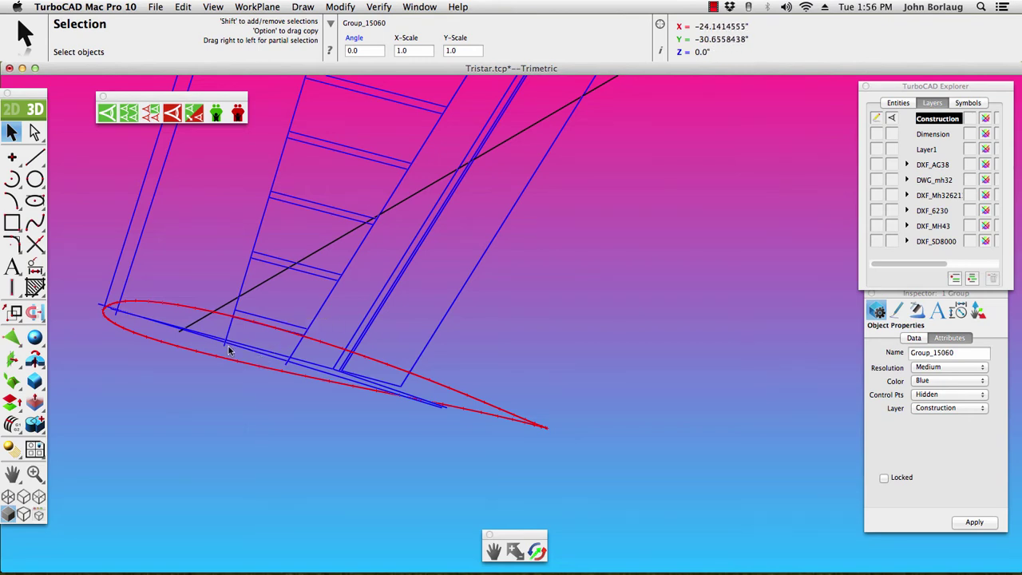
drag(15, 316, 72, 314)
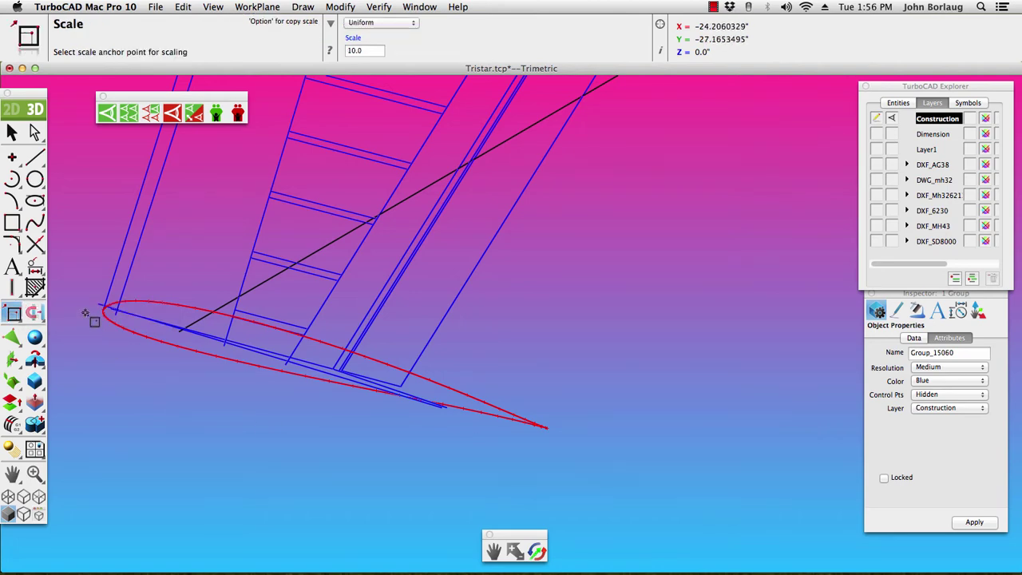
scroll(91, 313, up, 10)
scroll(142, 312, up, 2)
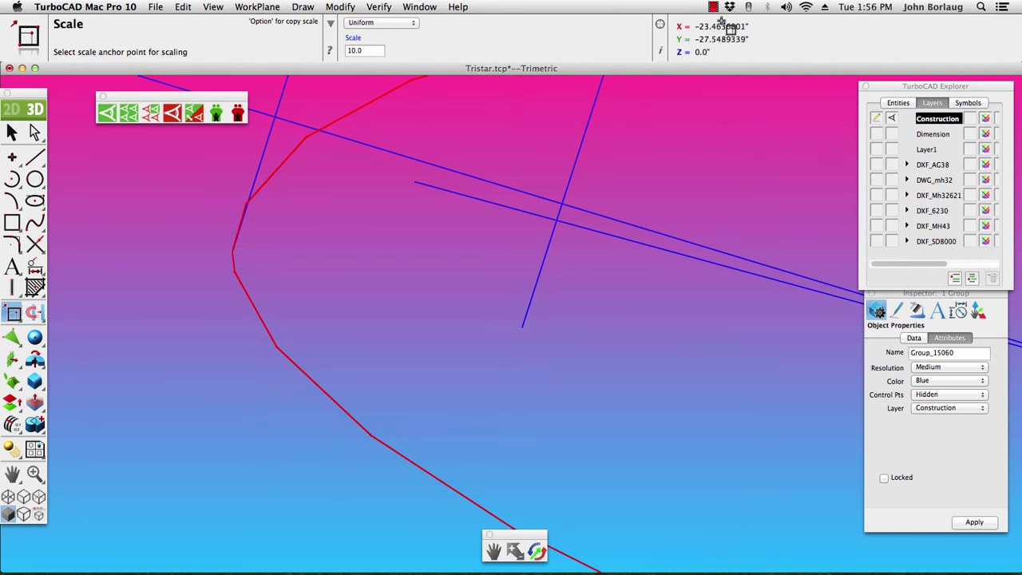
click(234, 254)
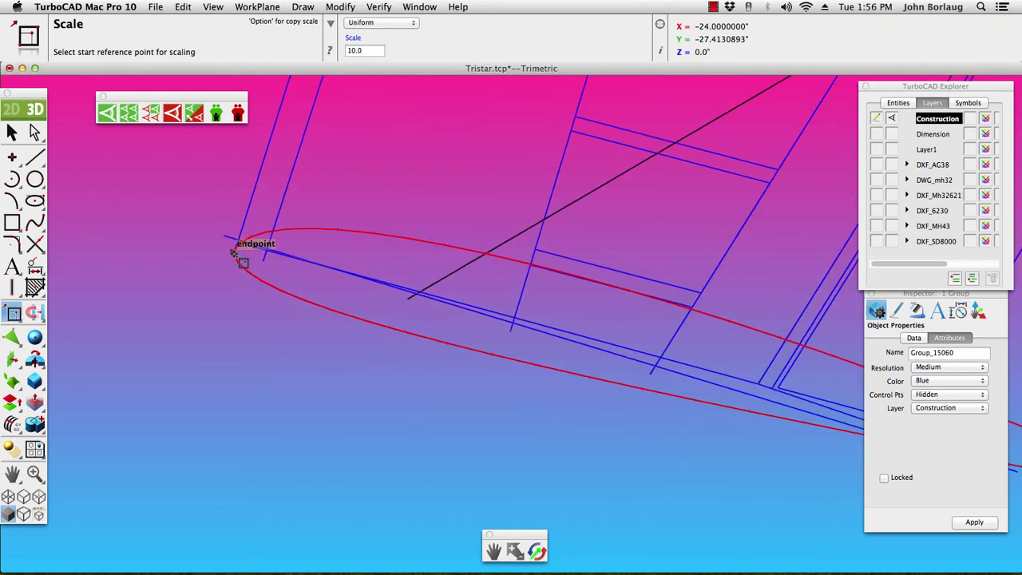
scroll(678, 365, up, 3)
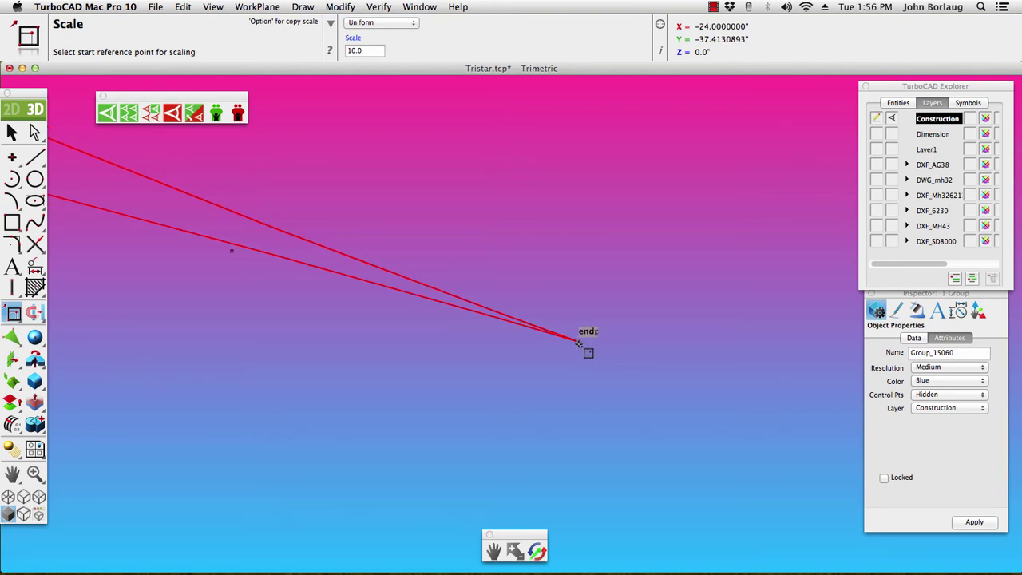
click(579, 342)
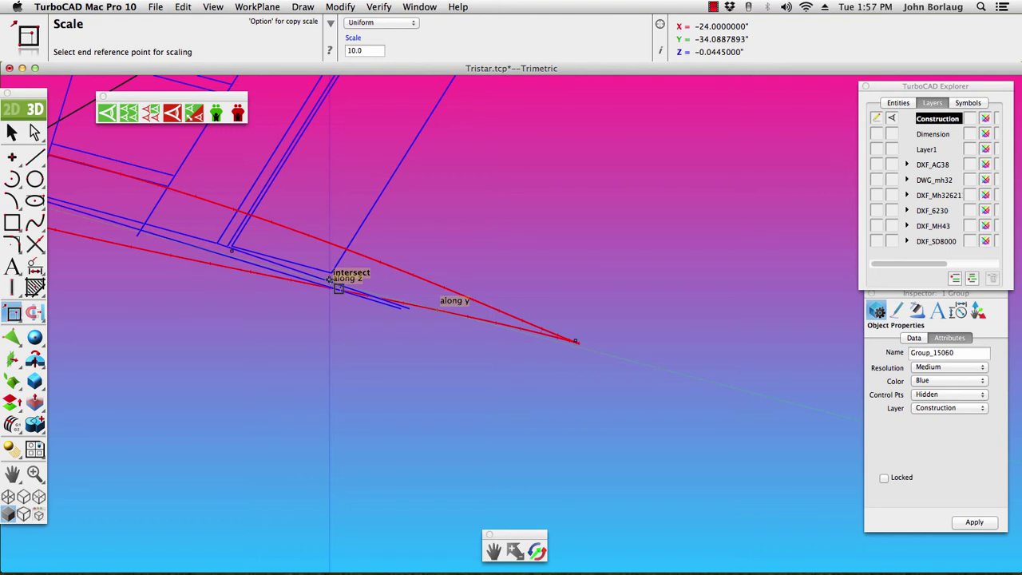
click(329, 279)
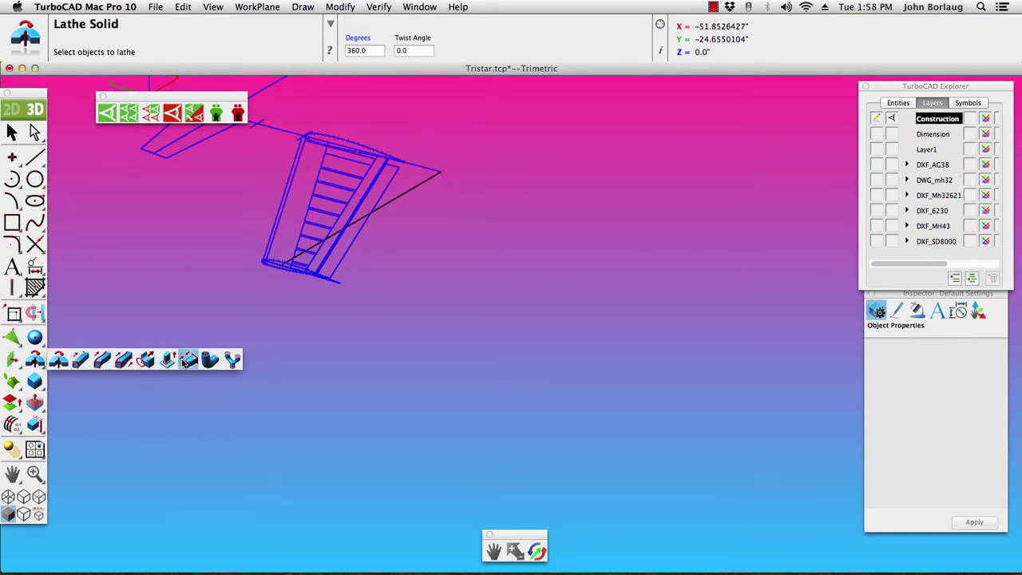
Create a Skin Solid between the root airfoil and the scaled tip airfoil to form the wing panel
click(185, 360)
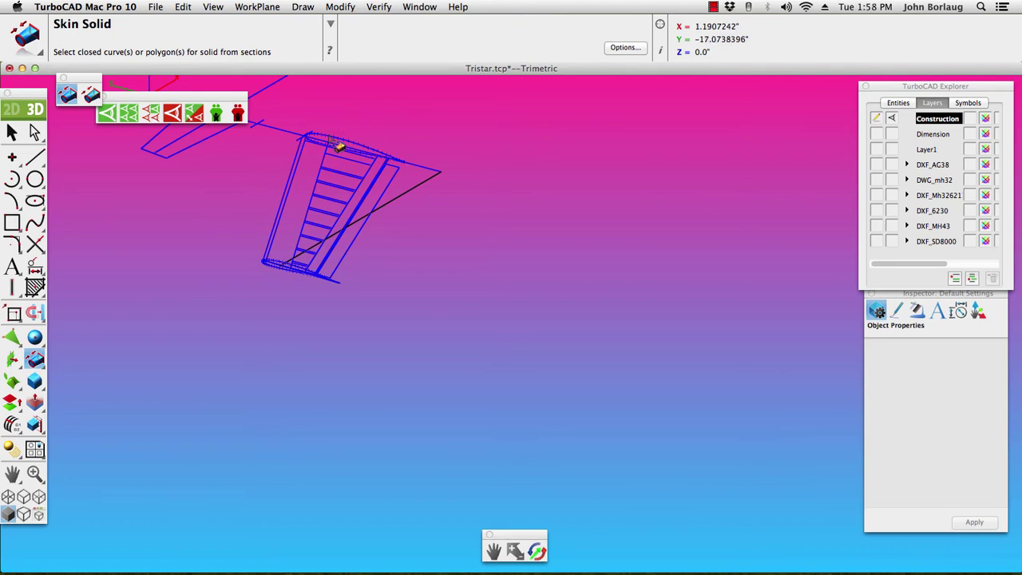
scroll(337, 147, up, 3)
scroll(334, 142, up, 3)
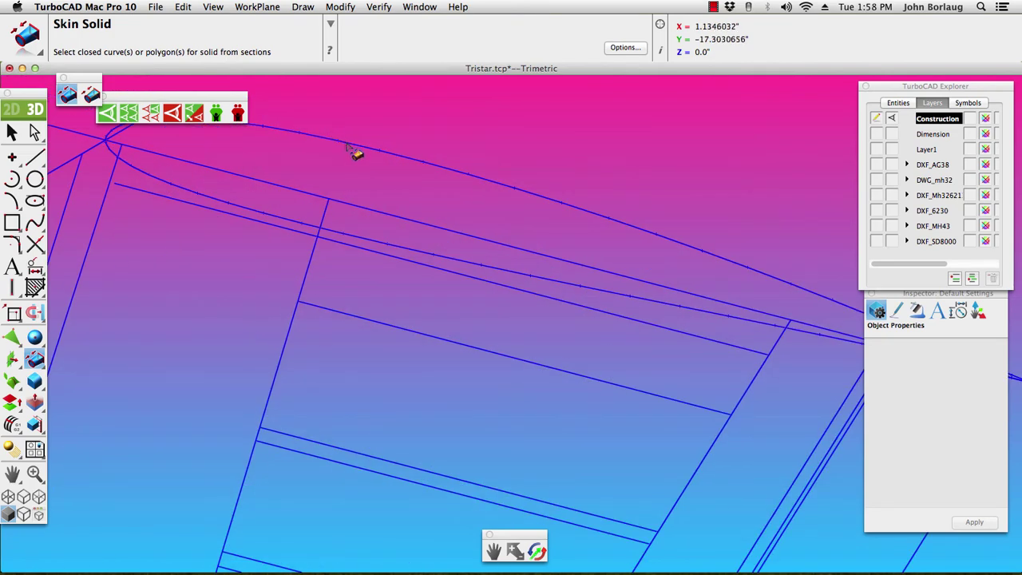
click(348, 147)
scroll(348, 147, down, 5)
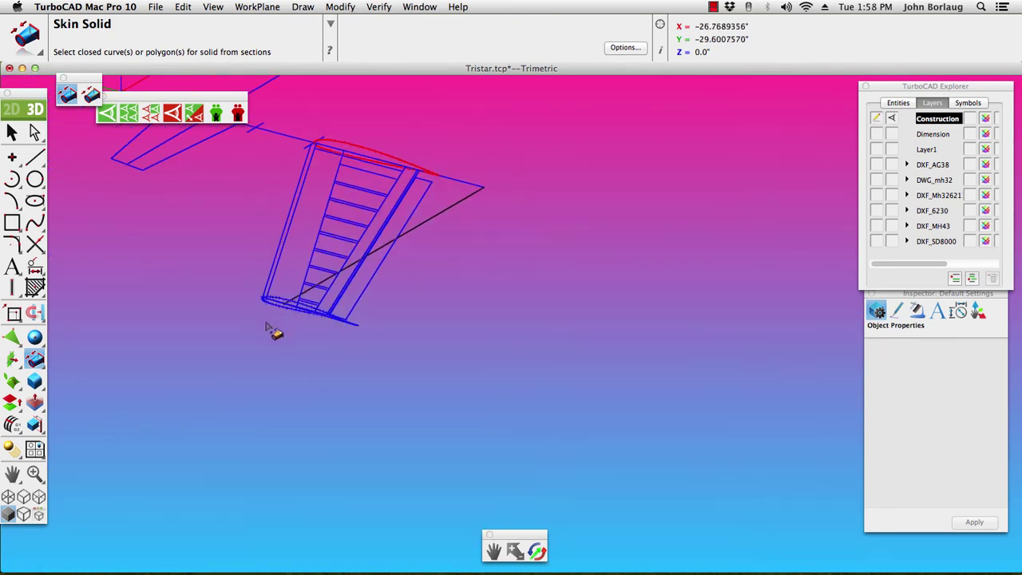
click(280, 306)
scroll(280, 307, up, 3)
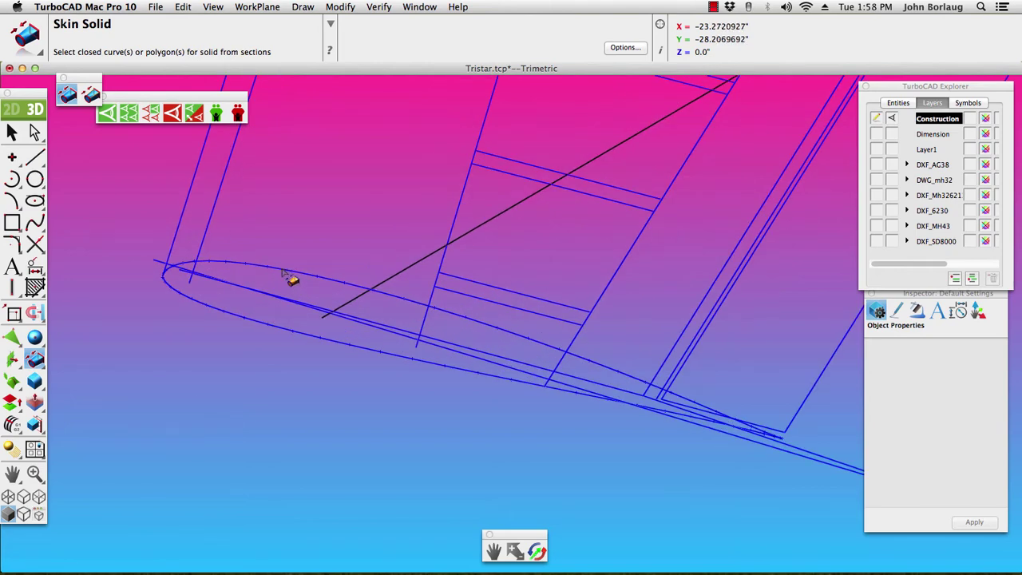
click(282, 273)
key(Return)
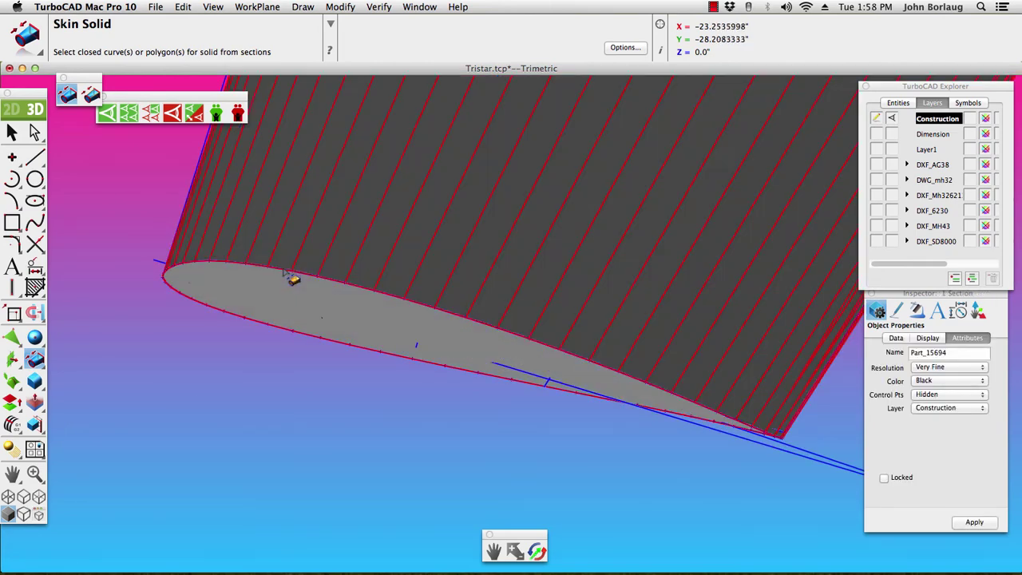
Switch to the top view and turn on transparency for the wing solid
scroll(293, 277, down, 6)
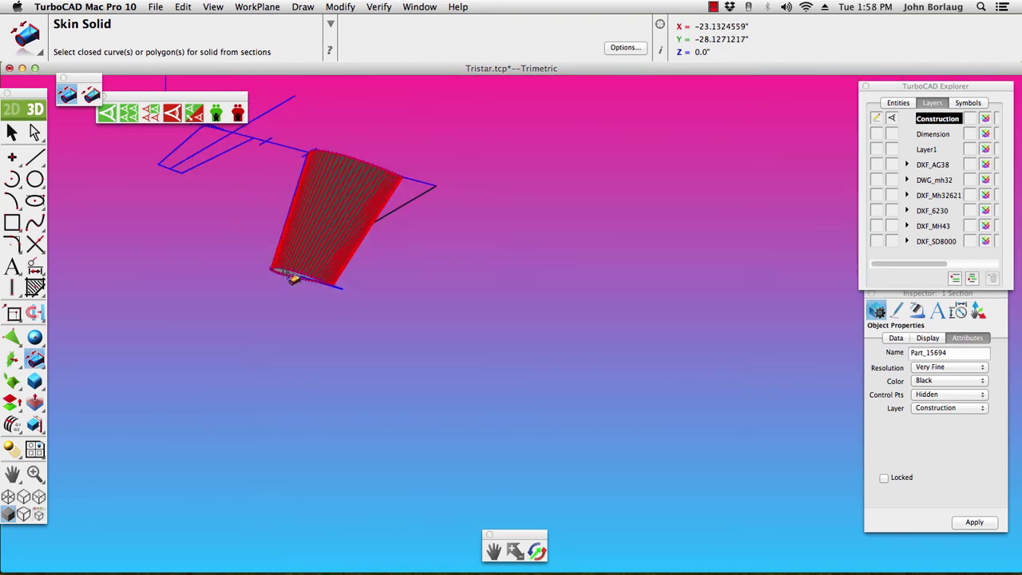
click(213, 6)
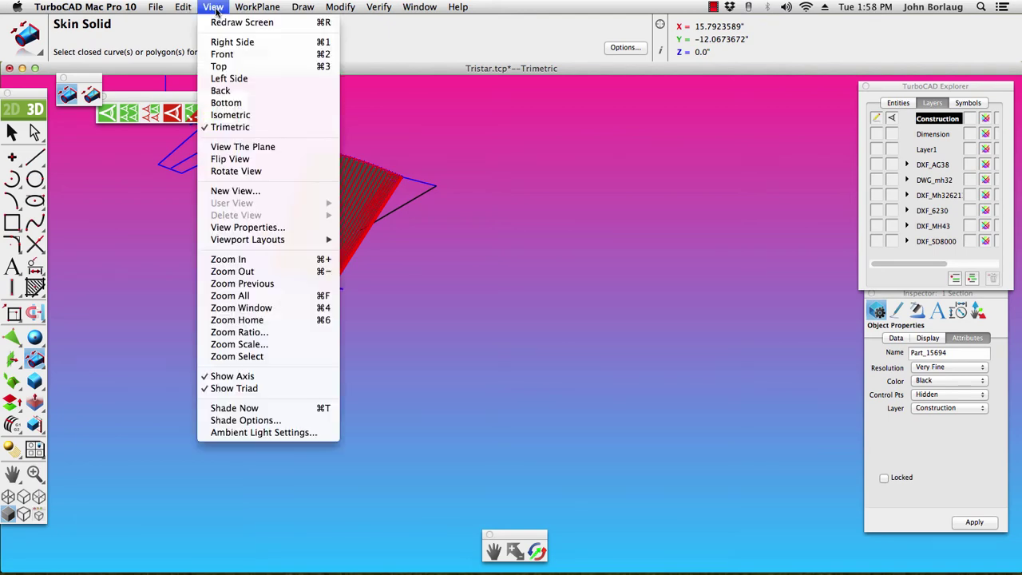
click(239, 61)
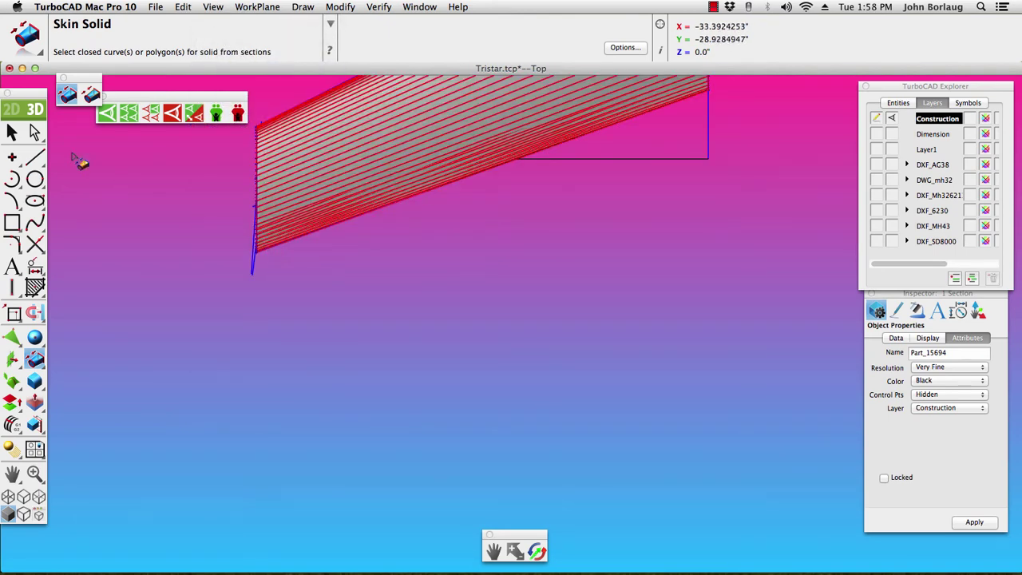
click(12, 133)
click(354, 180)
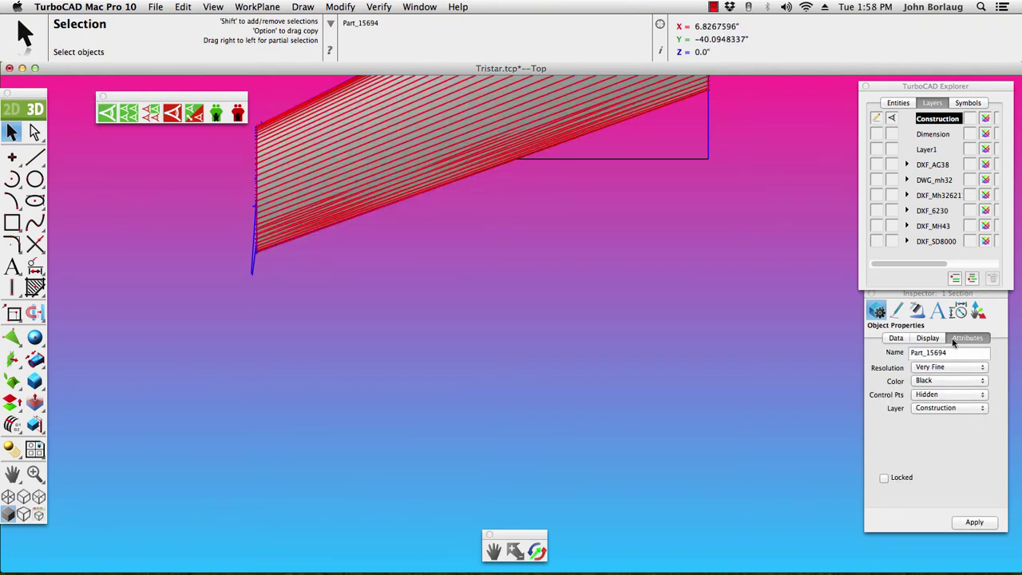
click(928, 338)
click(893, 353)
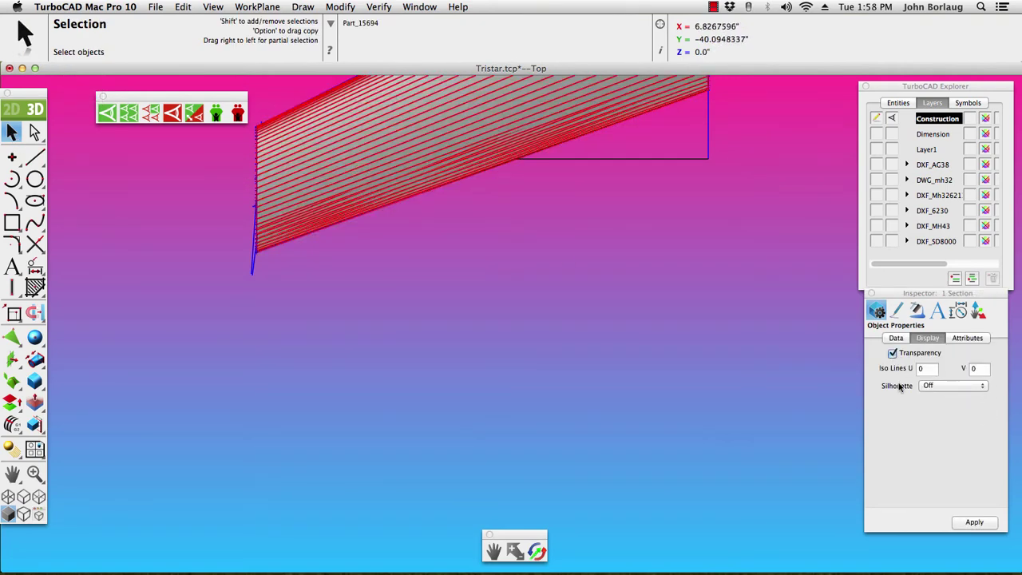
click(972, 524)
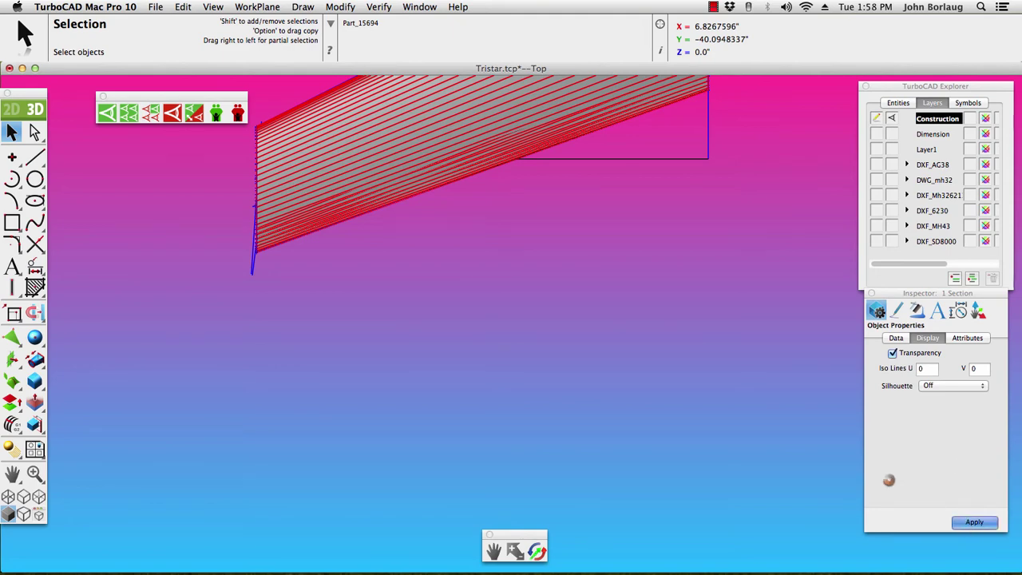
click(631, 369)
scroll(635, 363, down, 4)
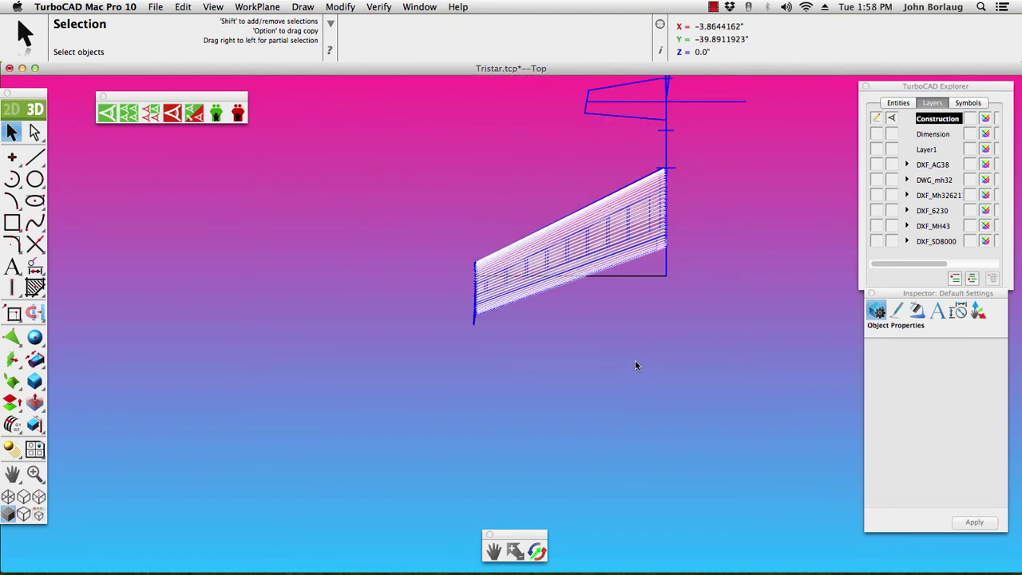
Set the wing solid's colour to Cyan
click(629, 233)
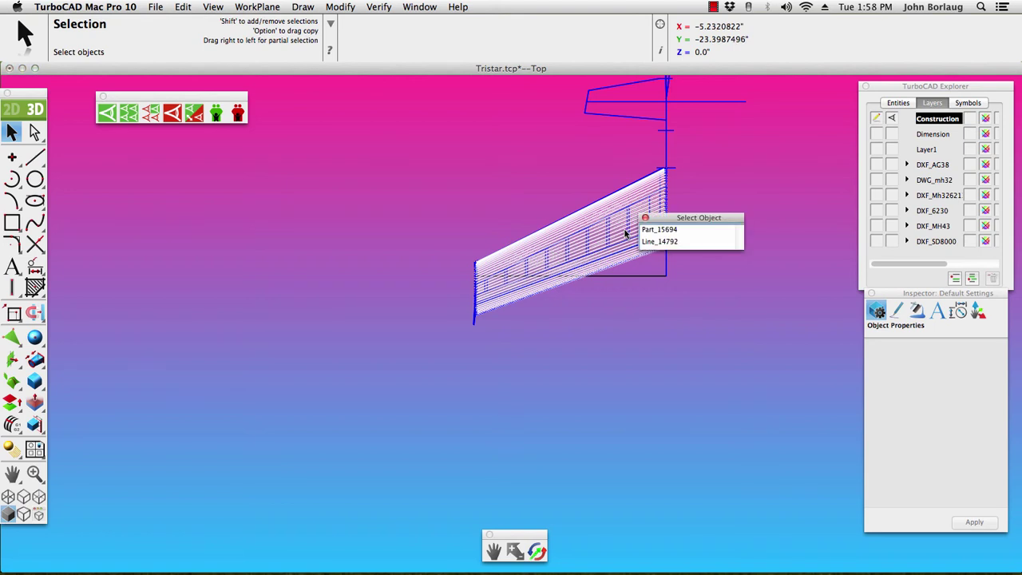
click(647, 230)
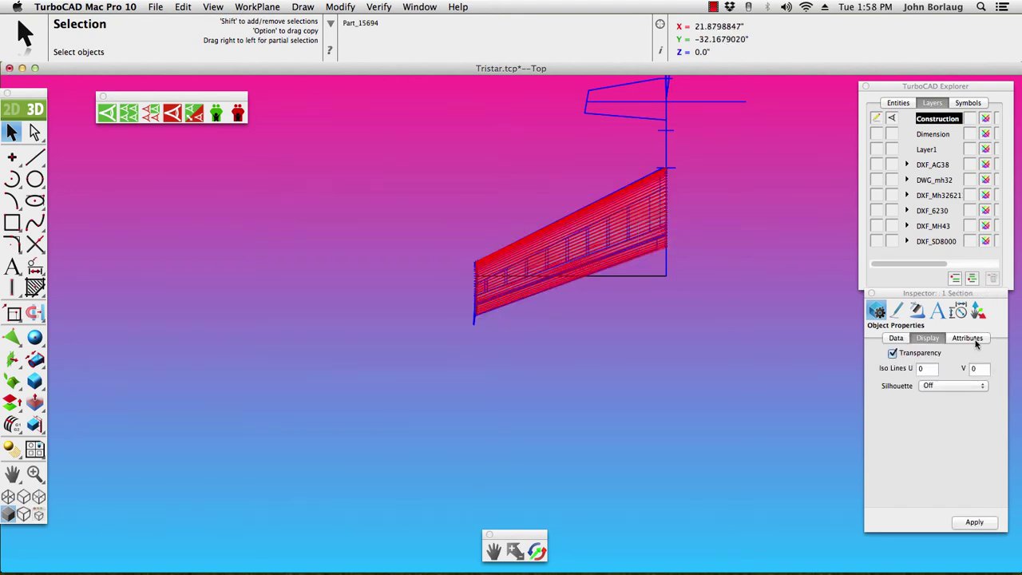
click(968, 339)
click(985, 383)
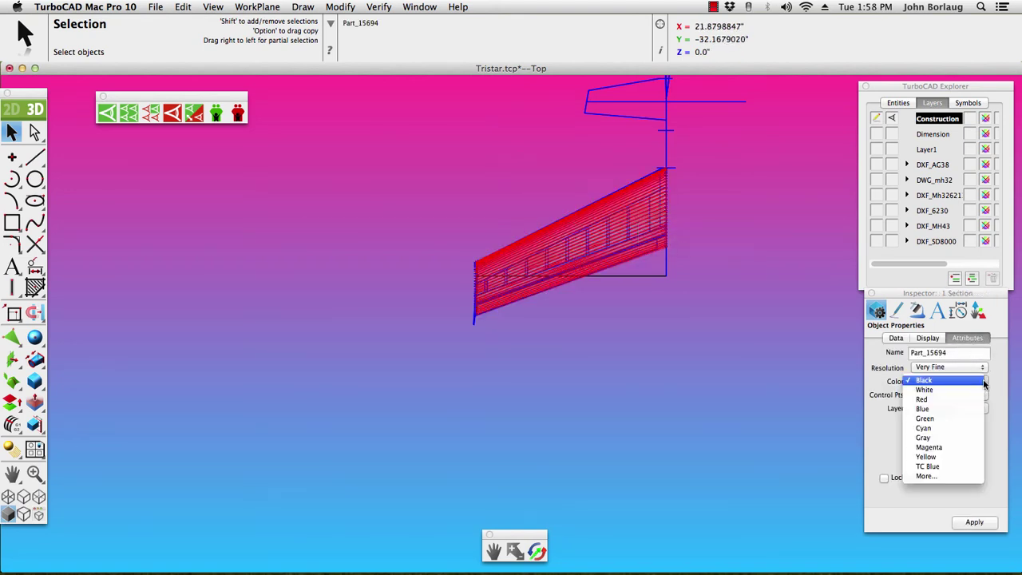
click(961, 429)
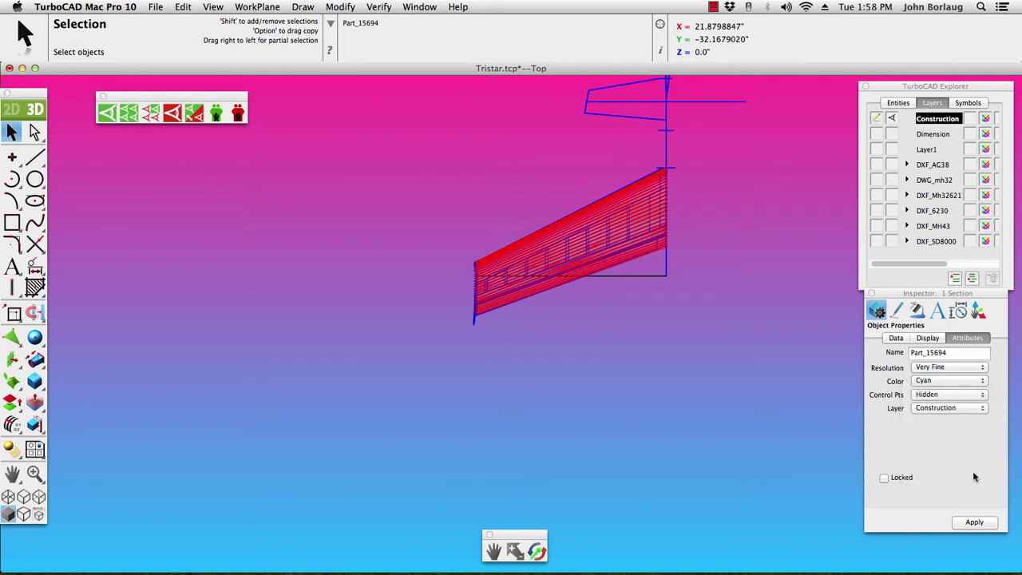
click(973, 523)
click(971, 523)
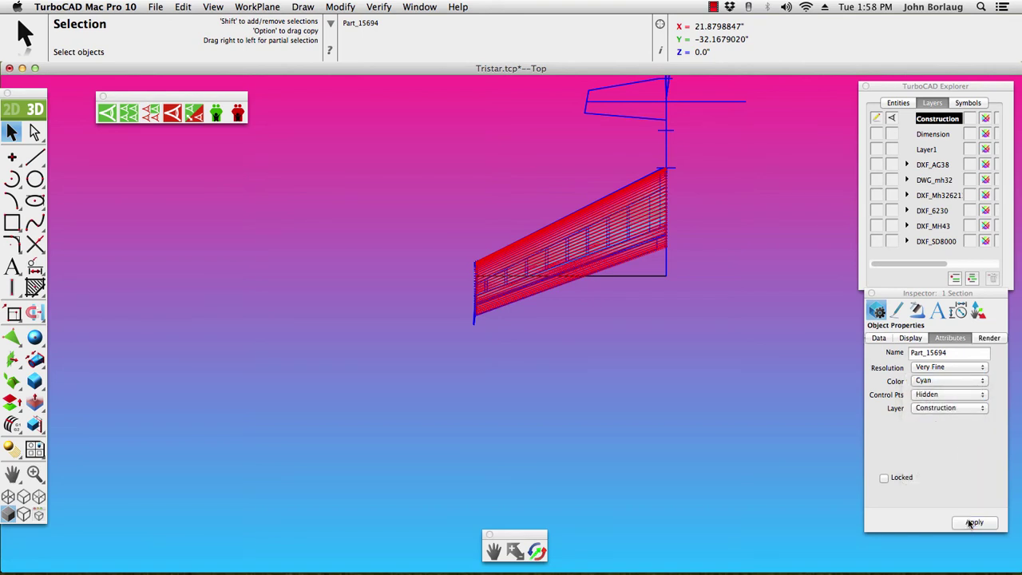
click(641, 341)
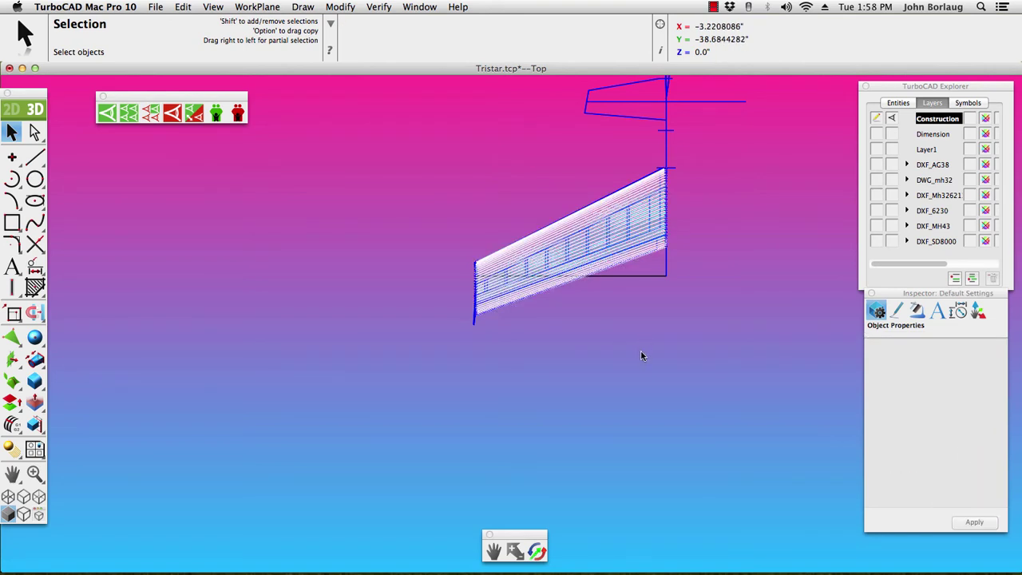
Make Layer1 visible and show all hidden objects in the drawing
scroll(641, 355, down, 3)
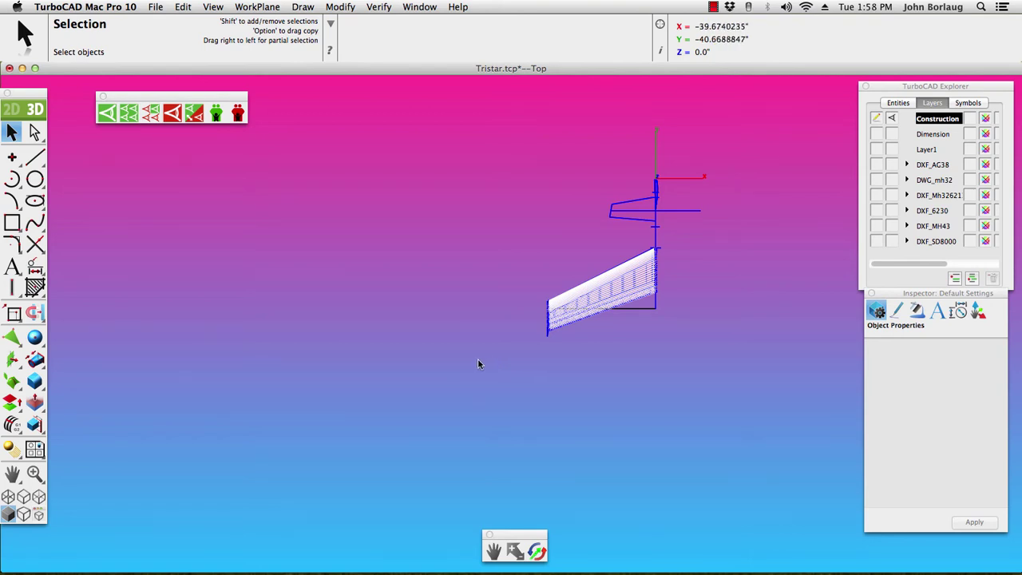
drag(463, 364, 809, 156)
click(893, 150)
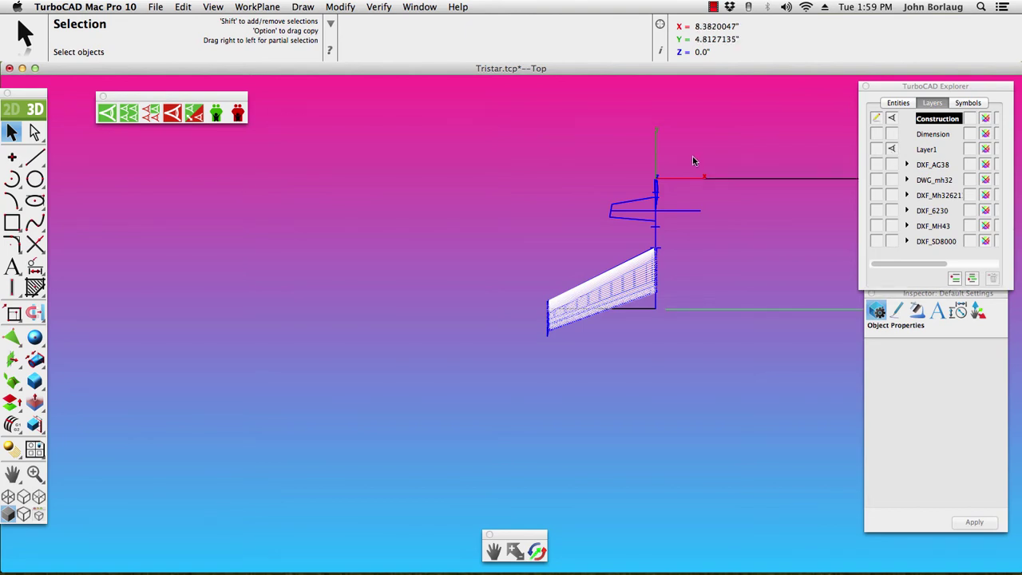
click(127, 117)
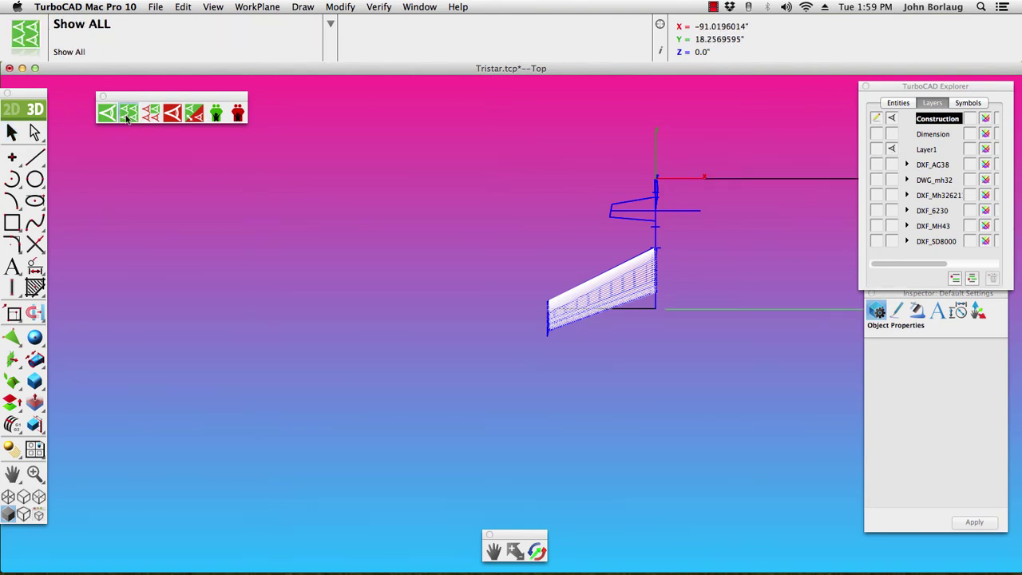
scroll(288, 156, down, 2)
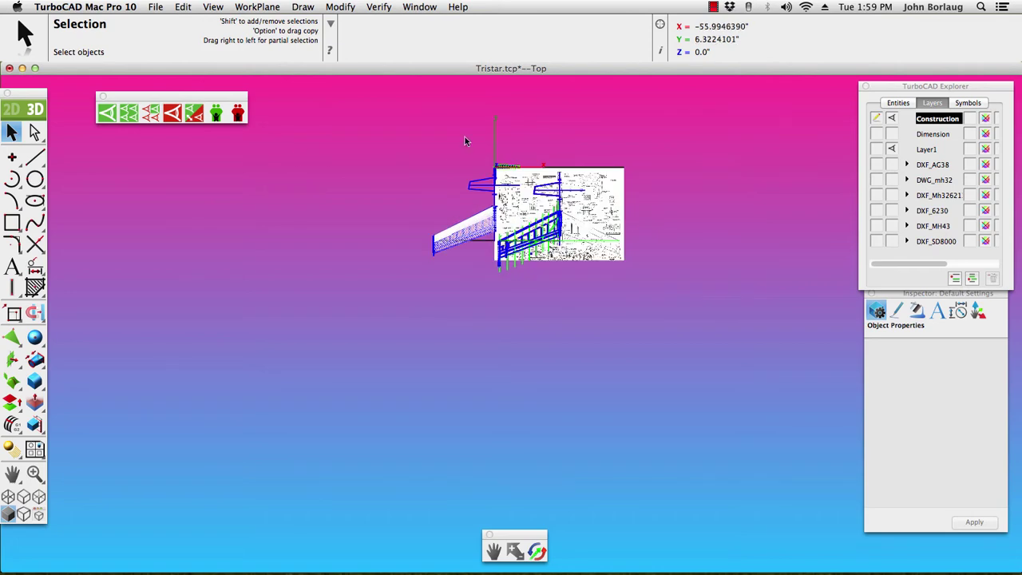
Select the line along the plan picture's upper edge to check its length
scroll(616, 166, up, 5)
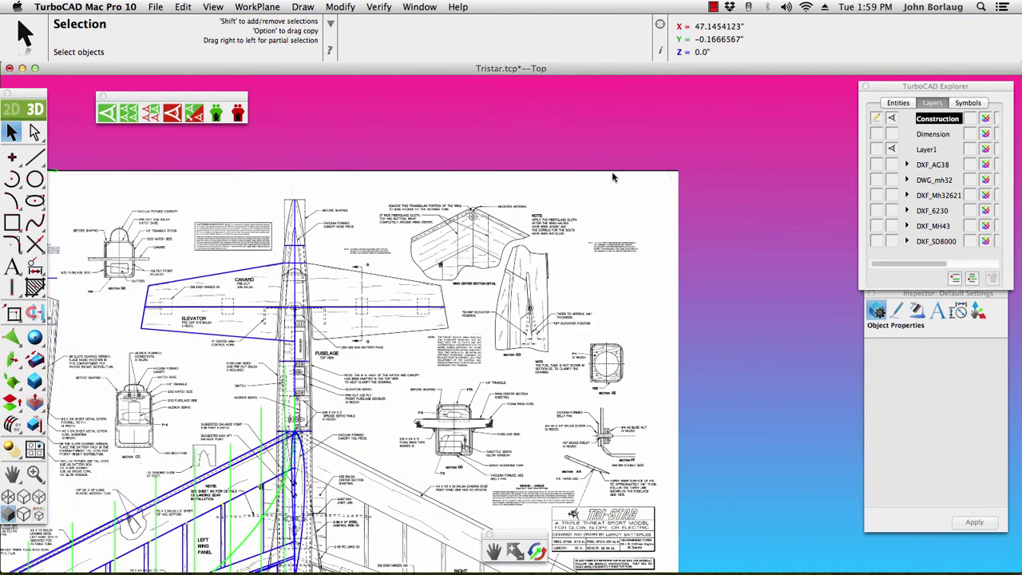
click(615, 175)
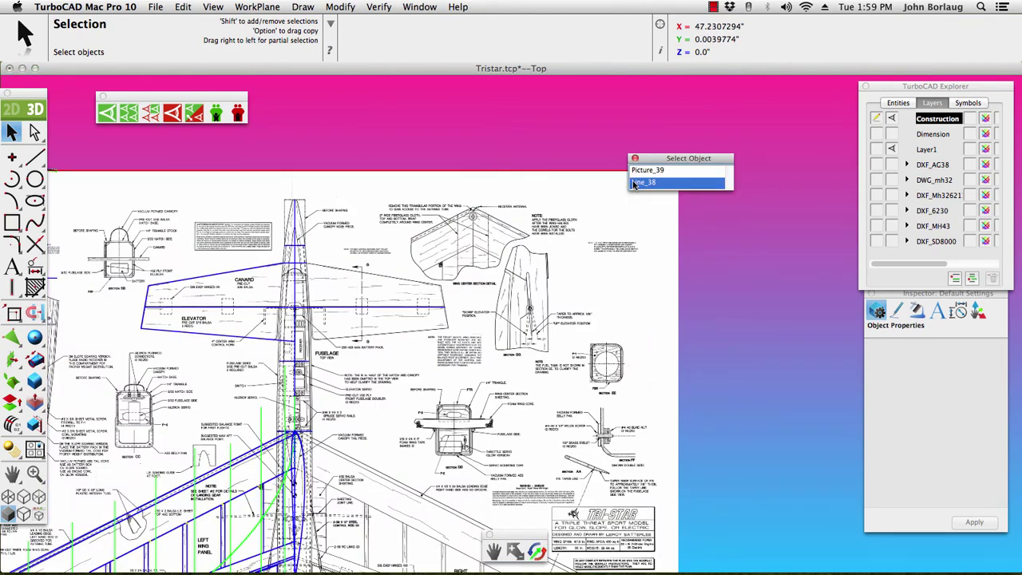
click(643, 183)
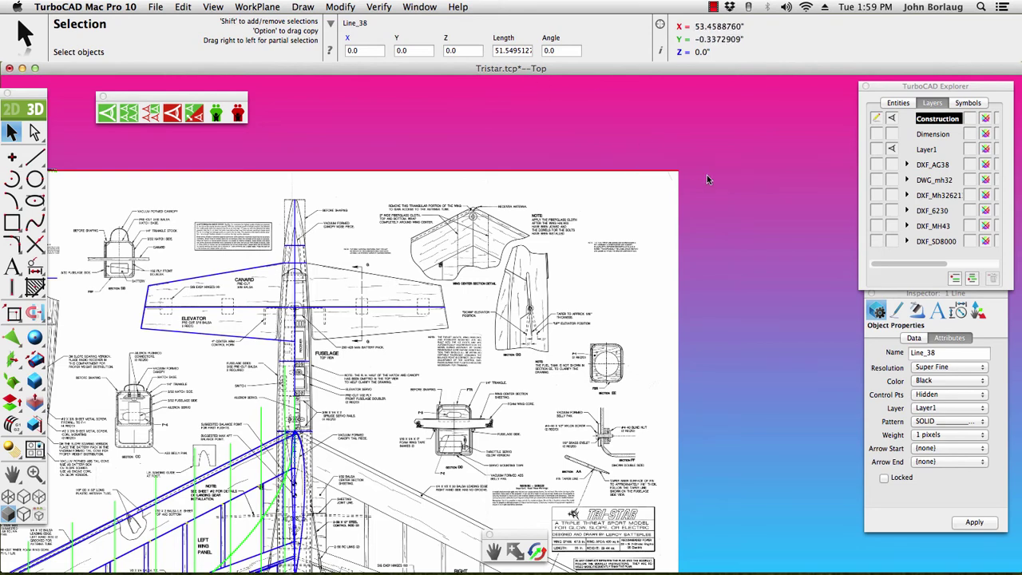
key(super+z)
Draw a vertical line about 37.03 inches long down the plan picture's right-hand edge from its upper corner
click(34, 157)
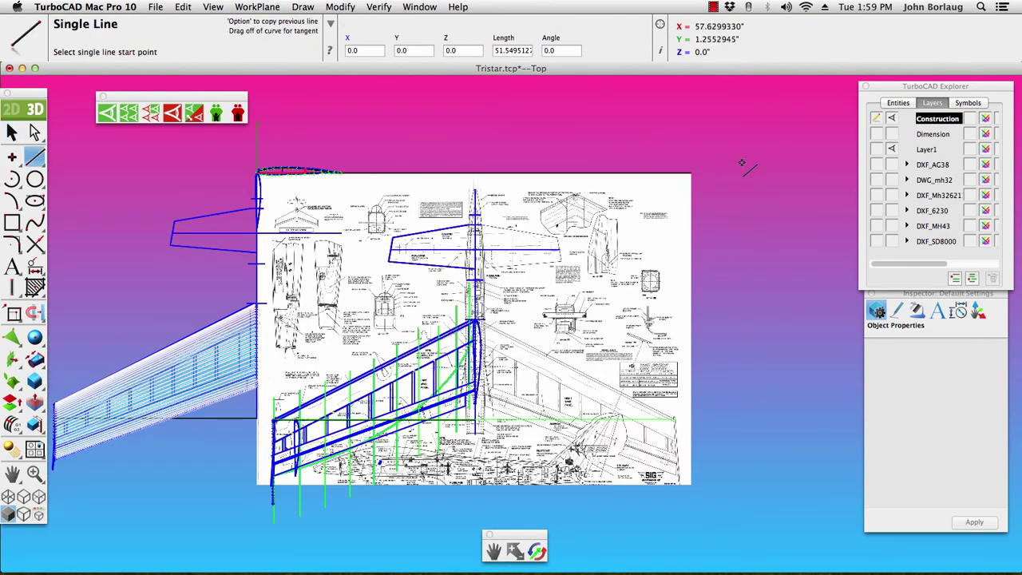
click(692, 173)
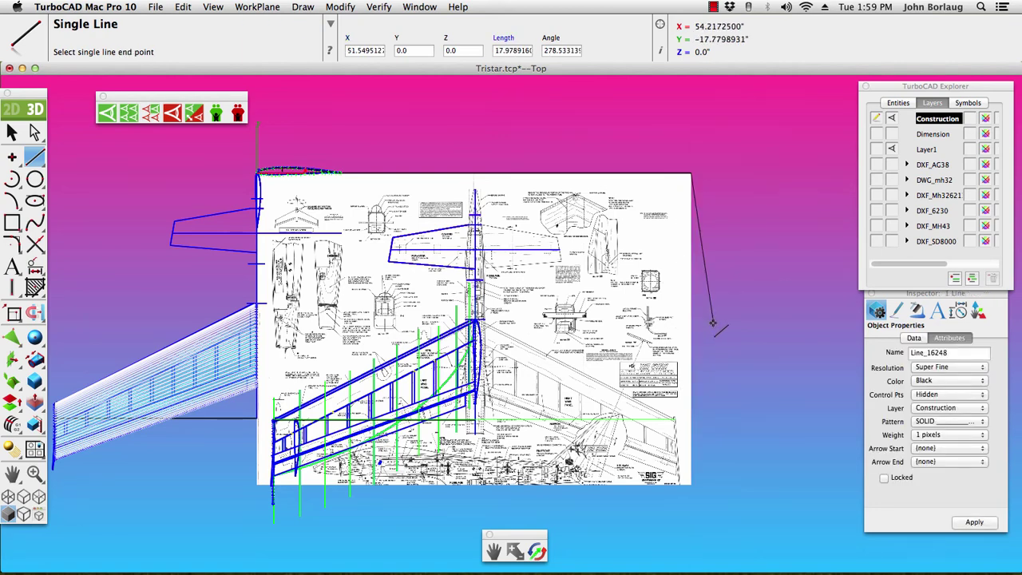
click(690, 487)
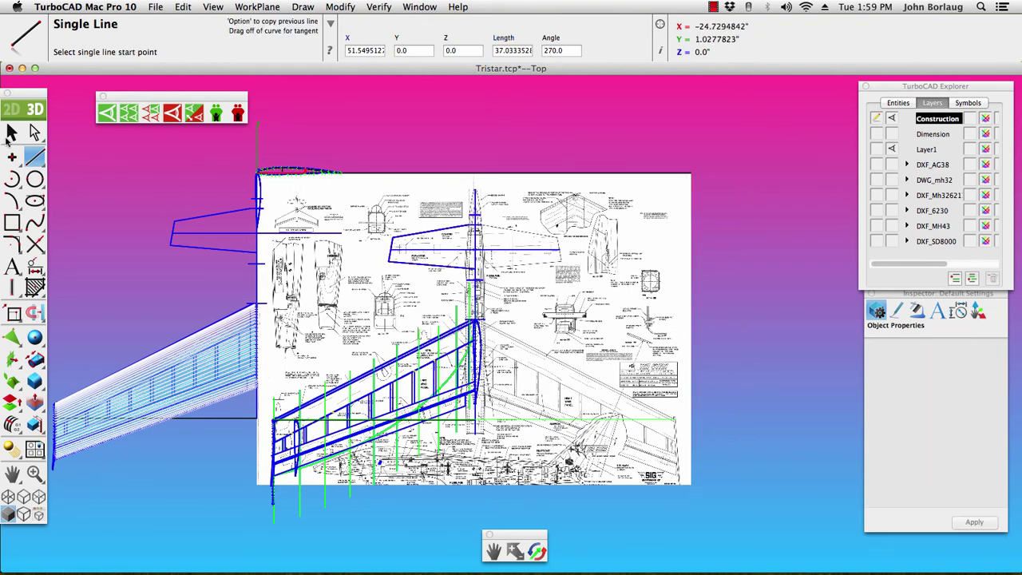
click(12, 133)
Undo the last Show All and delete the long black and green horizontal lines beside the wing
click(183, 7)
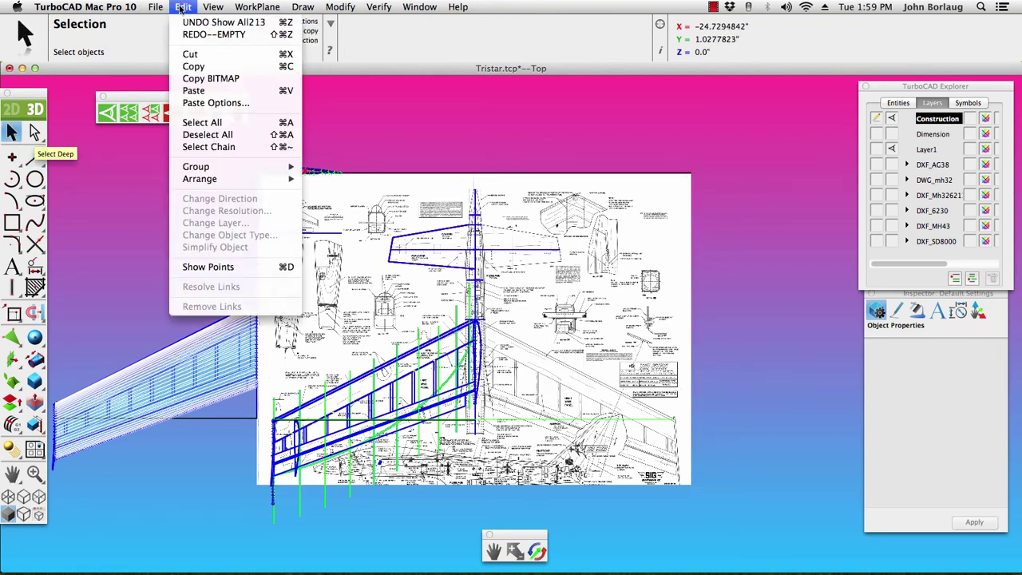
click(196, 22)
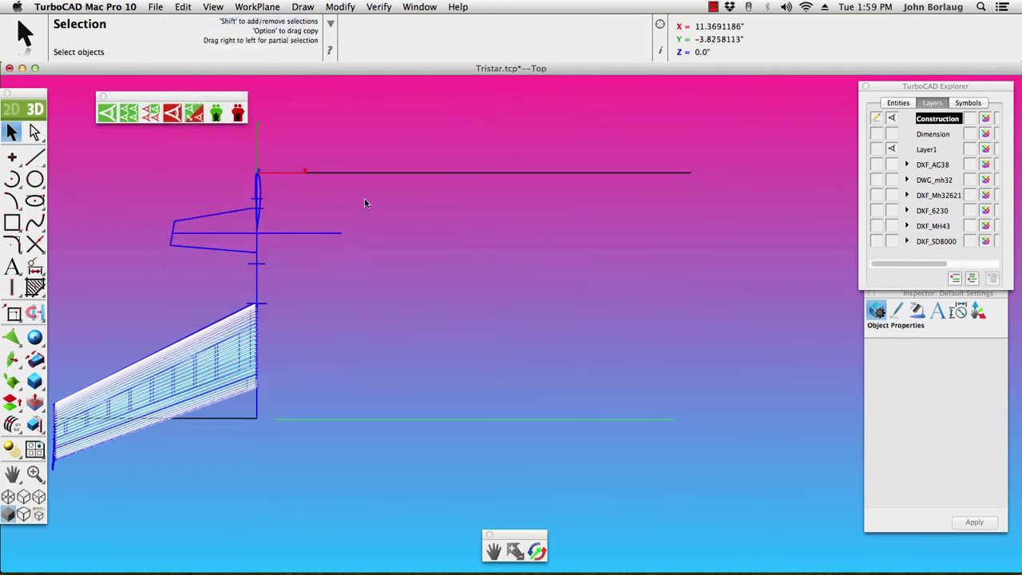
click(481, 171)
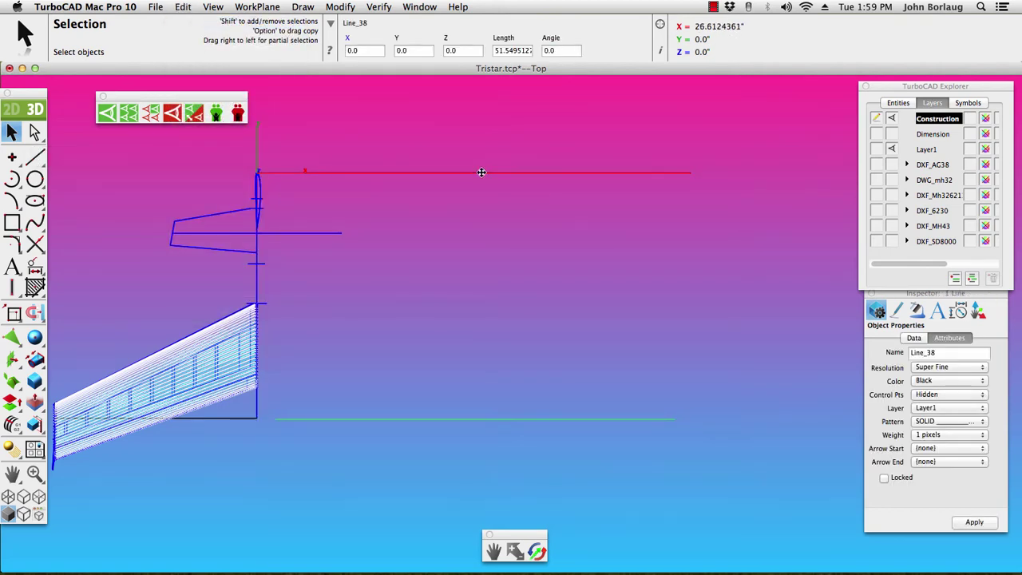
key(Delete)
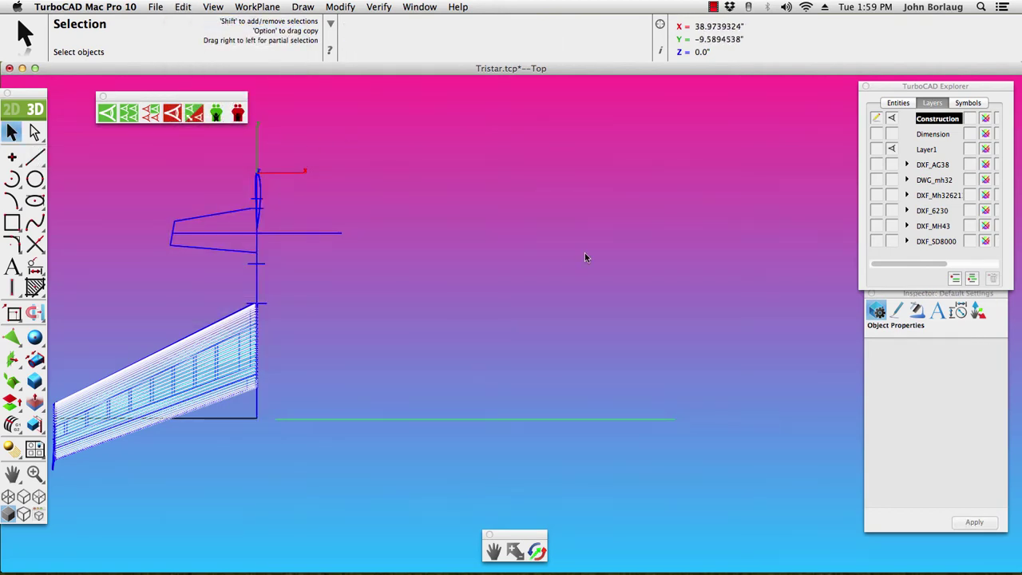
click(546, 419)
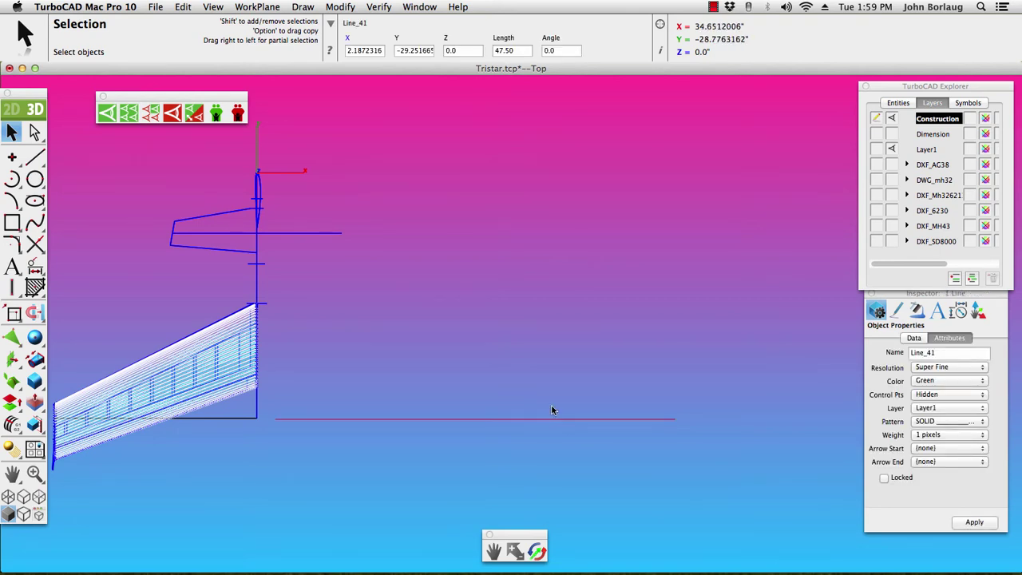
key(Delete)
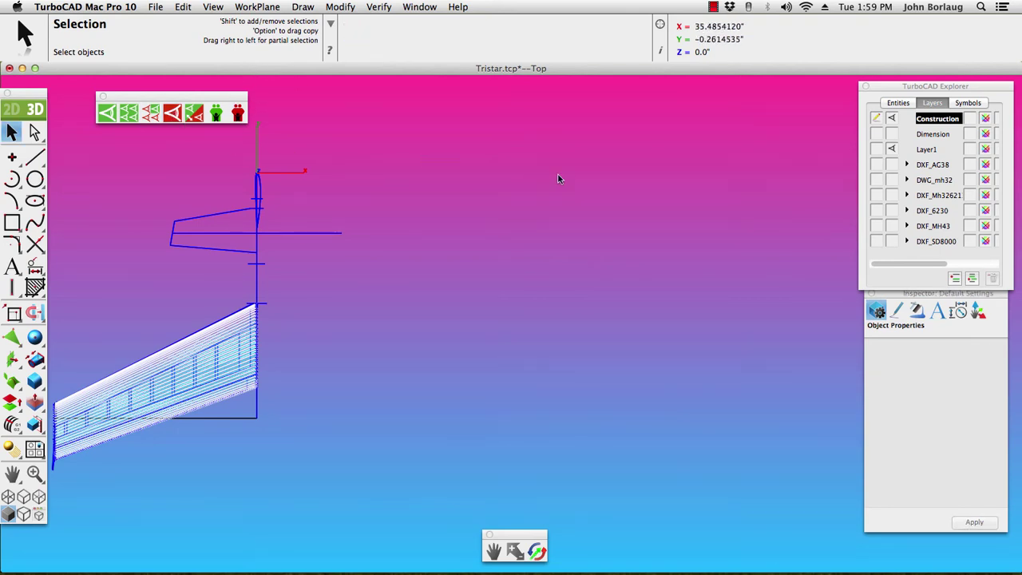
Select all the remaining wing and canard geometry and open the page setup from the page layout settings
scroll(596, 174, down, 3)
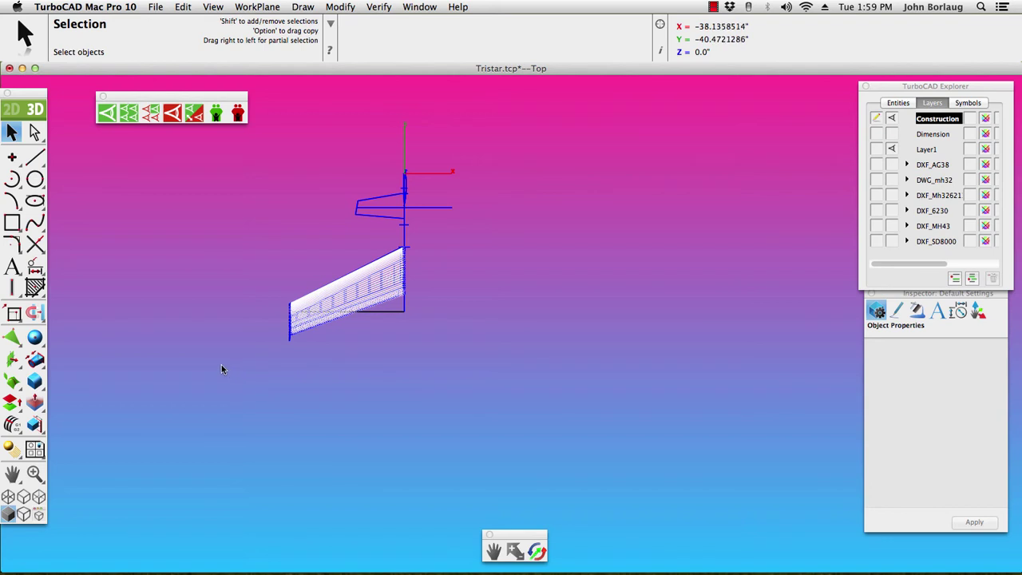
mouse_move(198, 369)
mouse_down()
mouse_move(548, 228)
mouse_move(554, 127)
mouse_up()
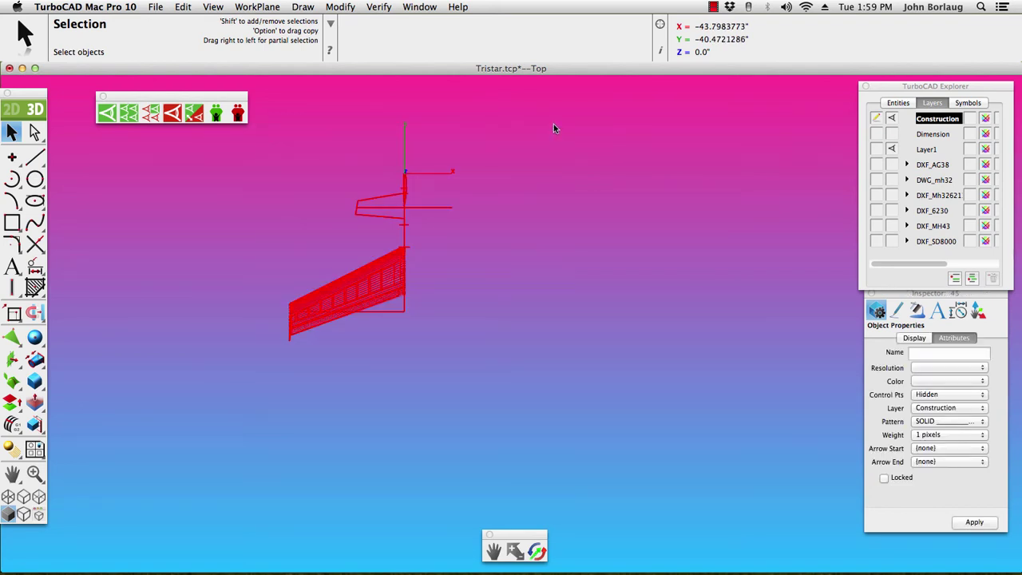
click(156, 8)
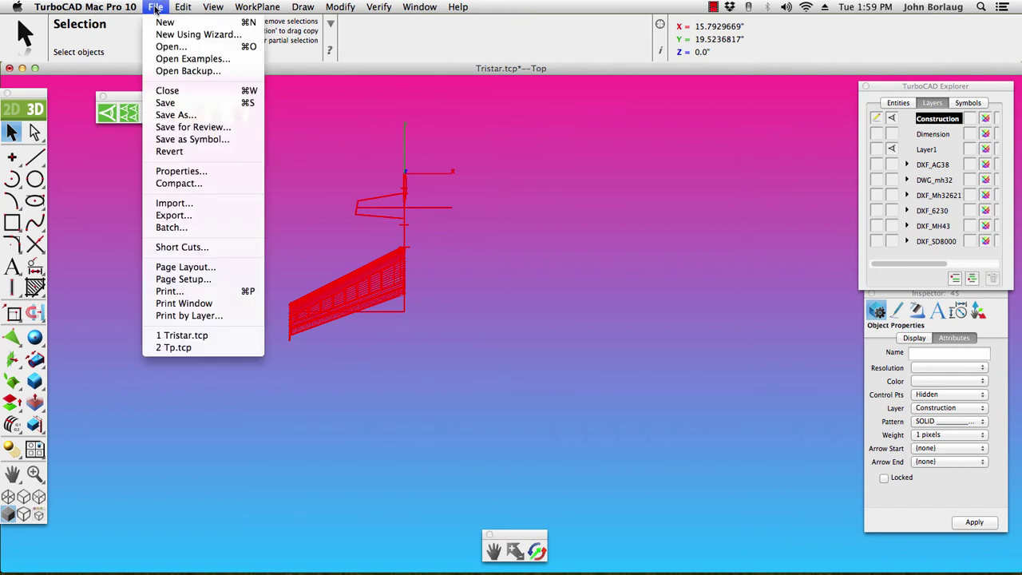
click(171, 268)
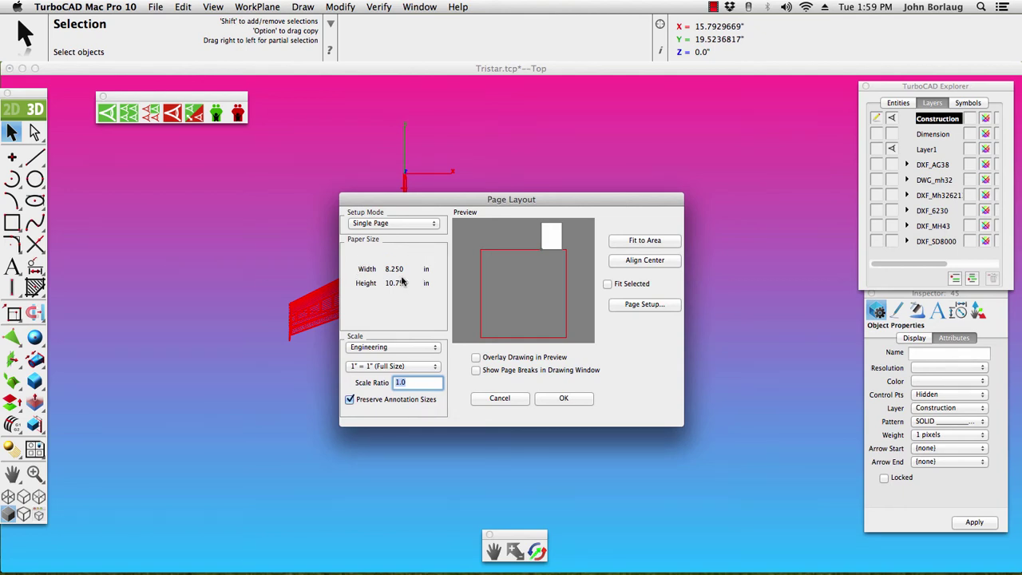
click(646, 304)
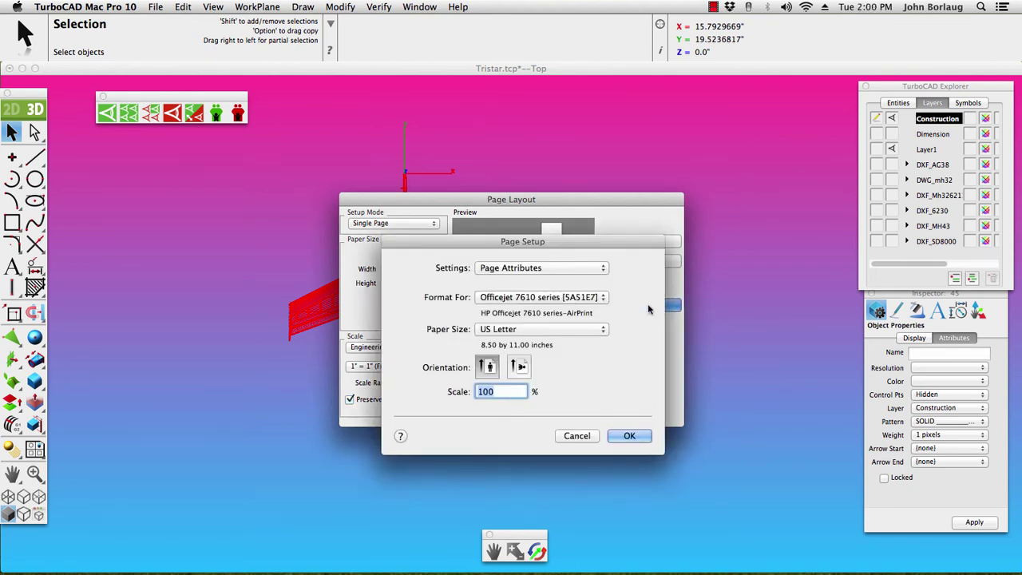
Try the custom paper sizes Untitled 10 and Untitled 8
click(603, 331)
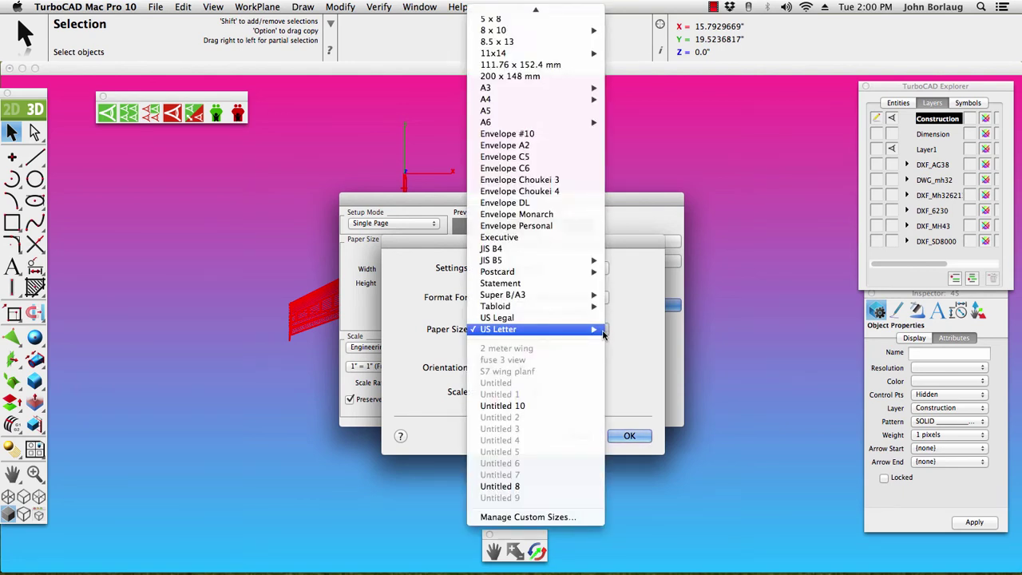
click(546, 405)
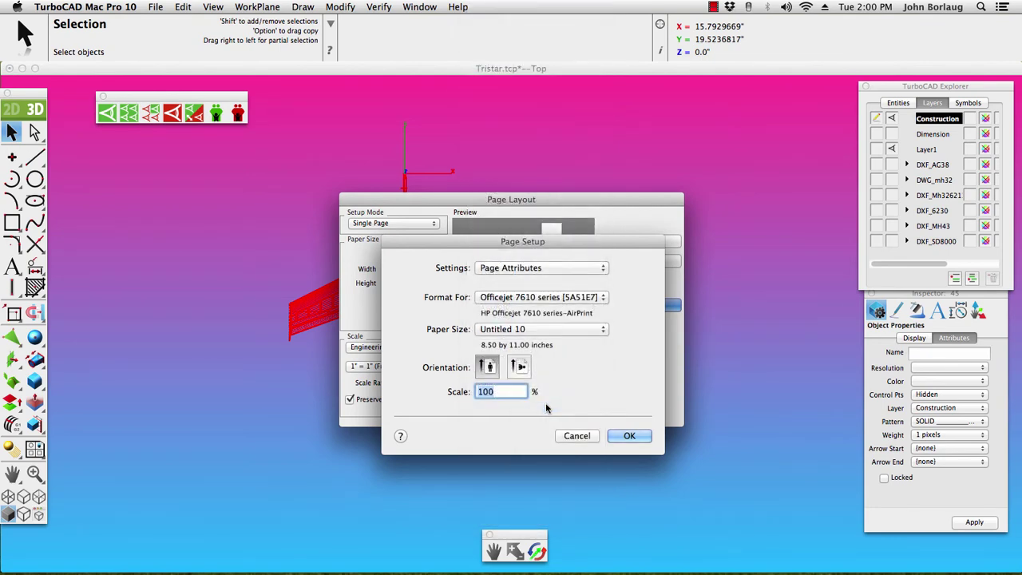
click(605, 332)
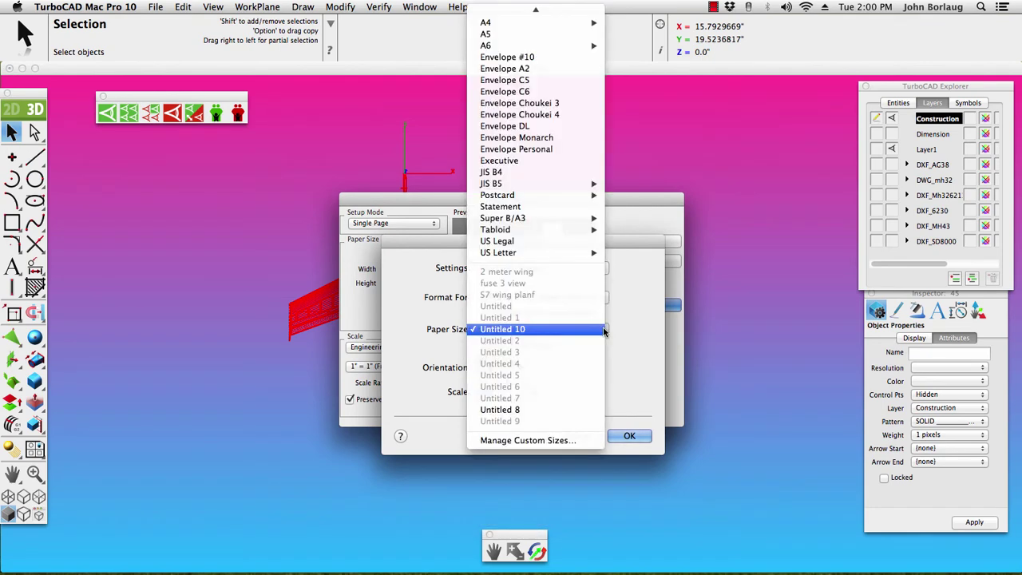
click(556, 412)
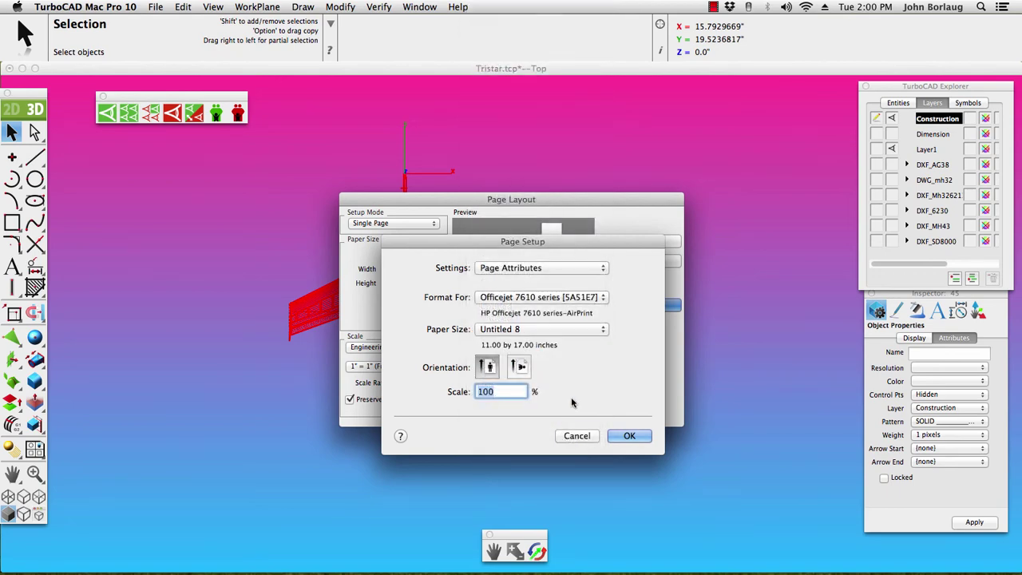
Set the paper size to the custom size "fuse 3 view", 56 by 36 inches, and accept the page setup
click(605, 329)
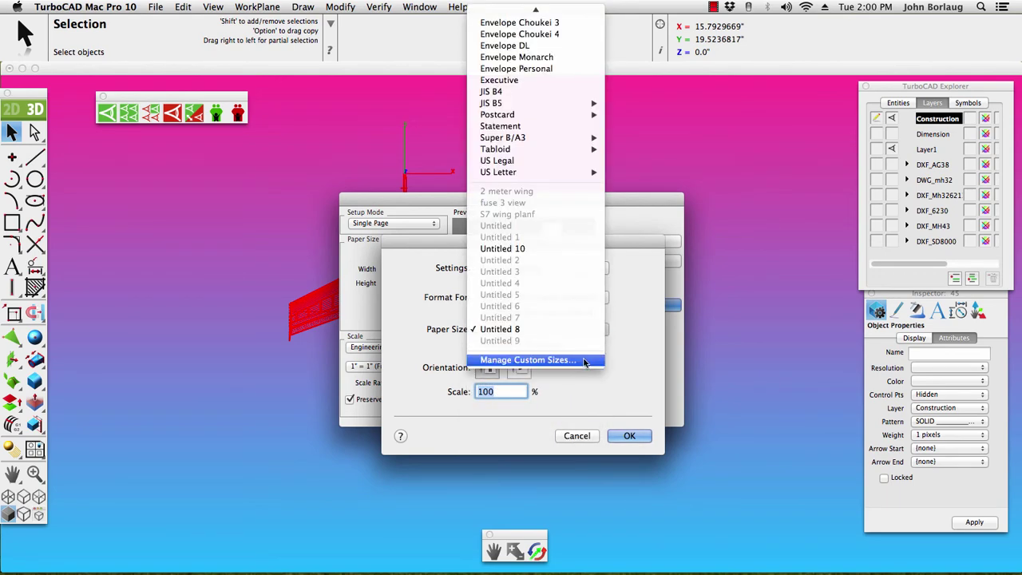
click(593, 361)
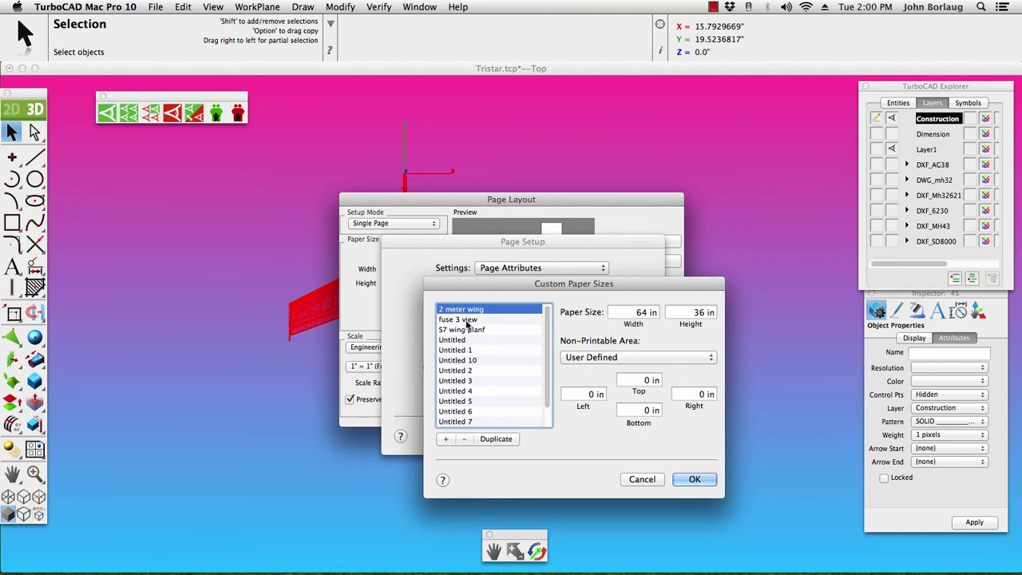
click(468, 321)
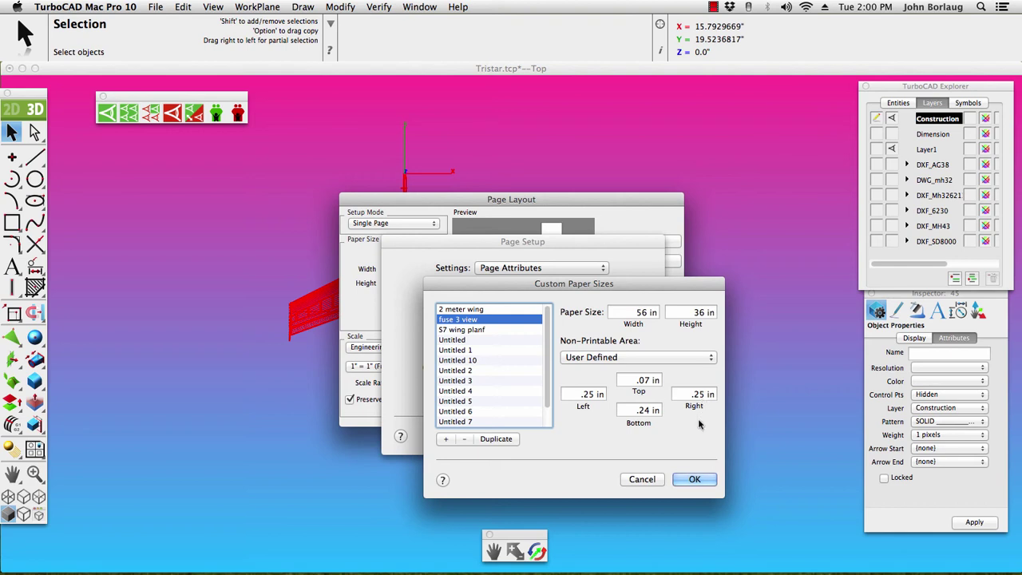
click(692, 479)
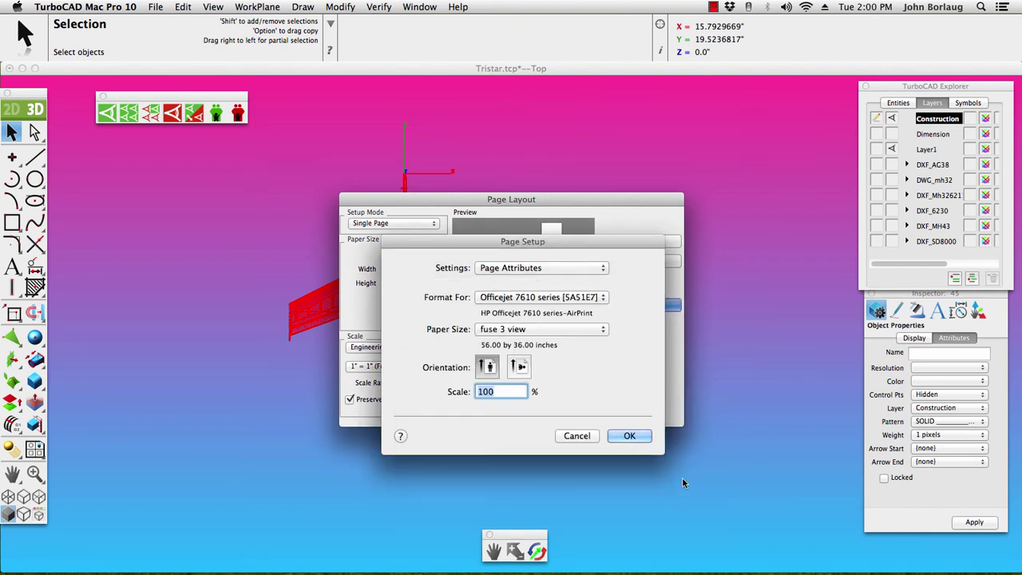
click(630, 436)
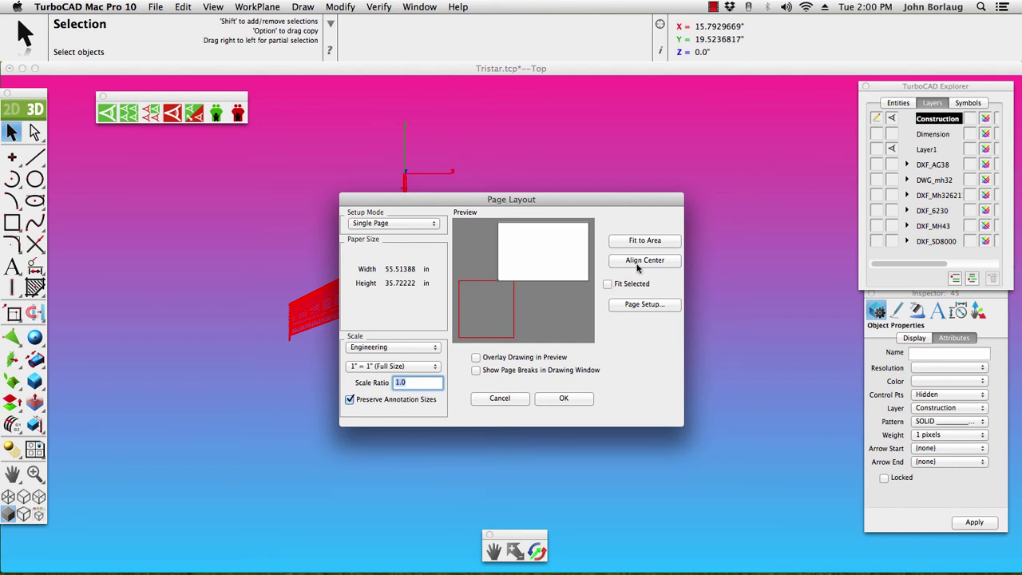
Fit the page to the selected objects, centre it, and show the drawing overlay in the preview and page breaks in the drawing window
click(608, 285)
click(646, 262)
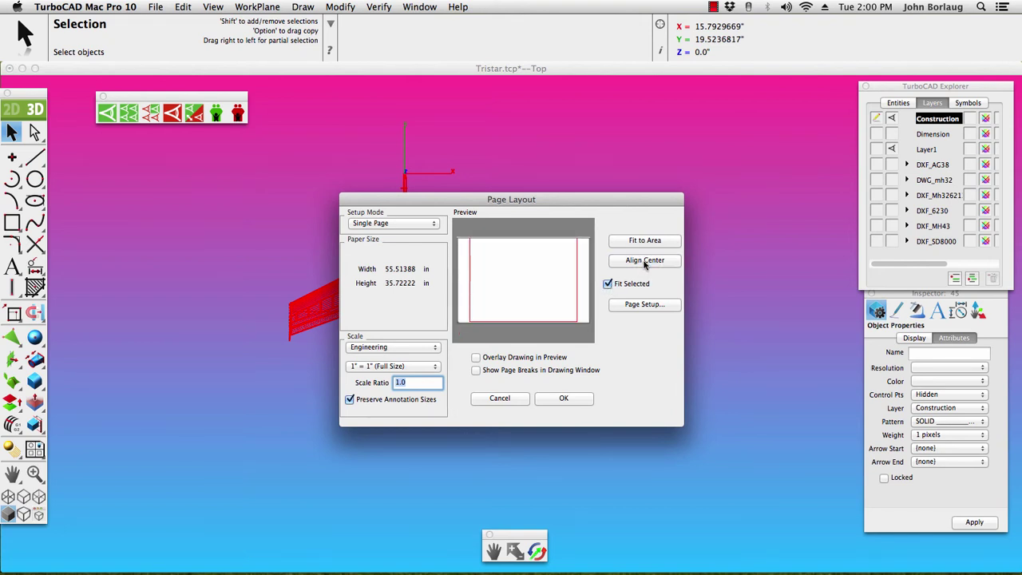
click(477, 358)
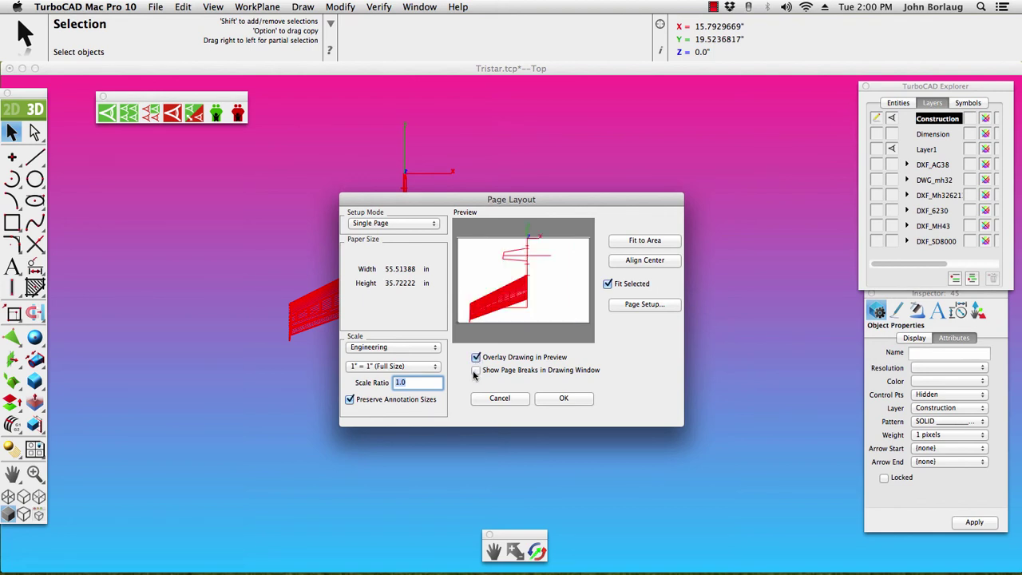
click(476, 373)
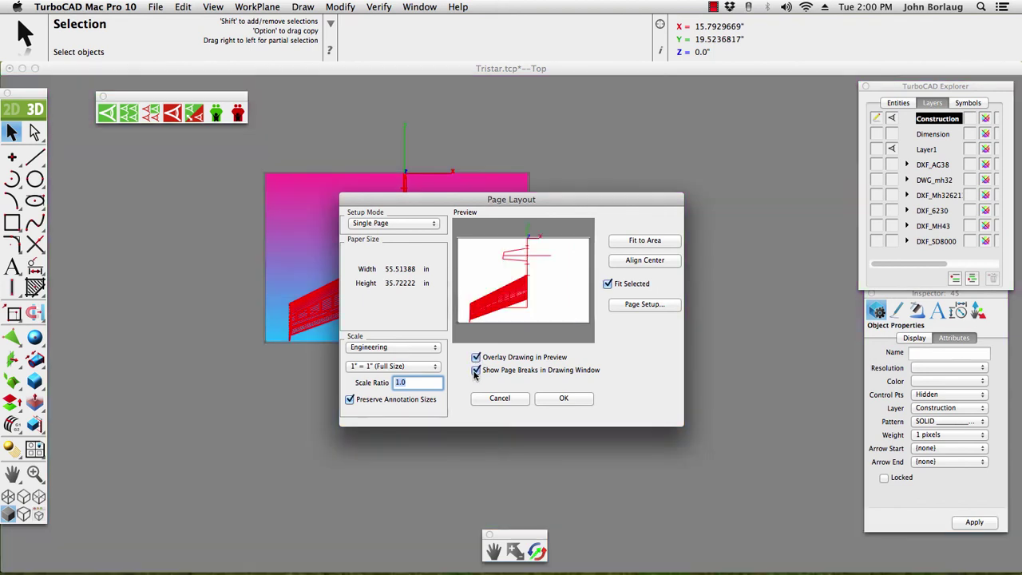
click(563, 397)
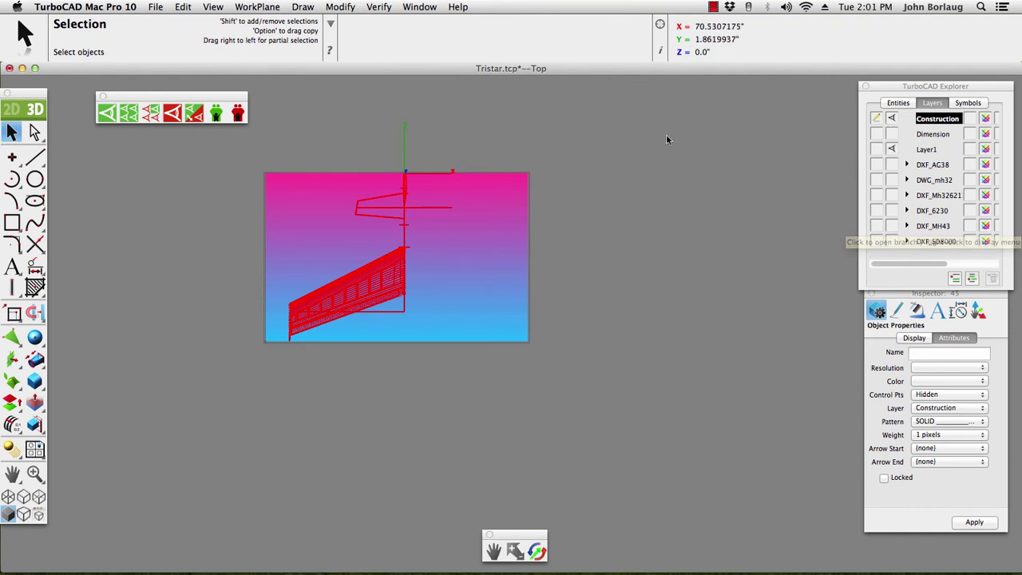
Print the drawing to a PDF file named "Tristarsolid.tcp.pdf" and save it on the Desktop
click(156, 8)
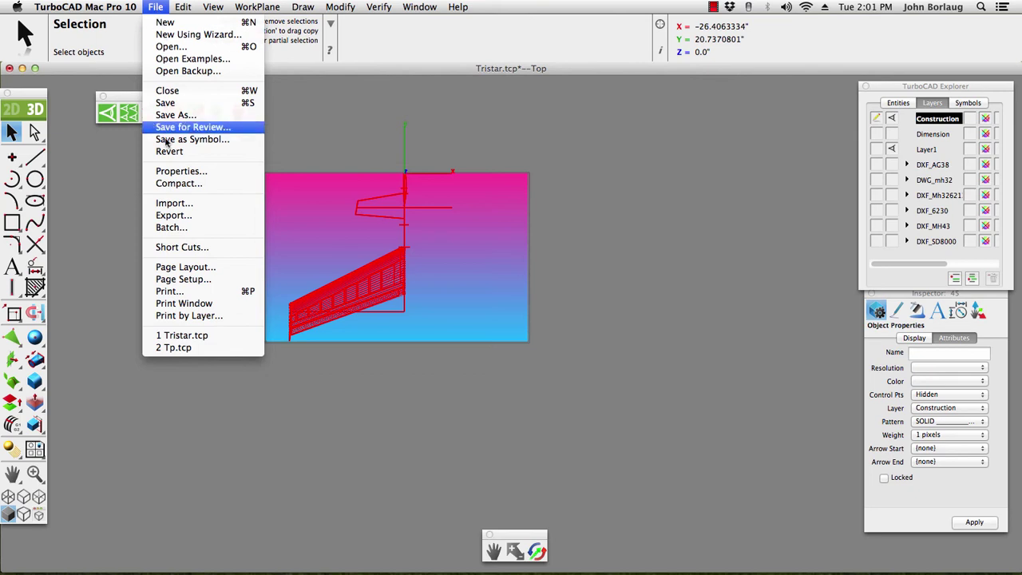
click(157, 293)
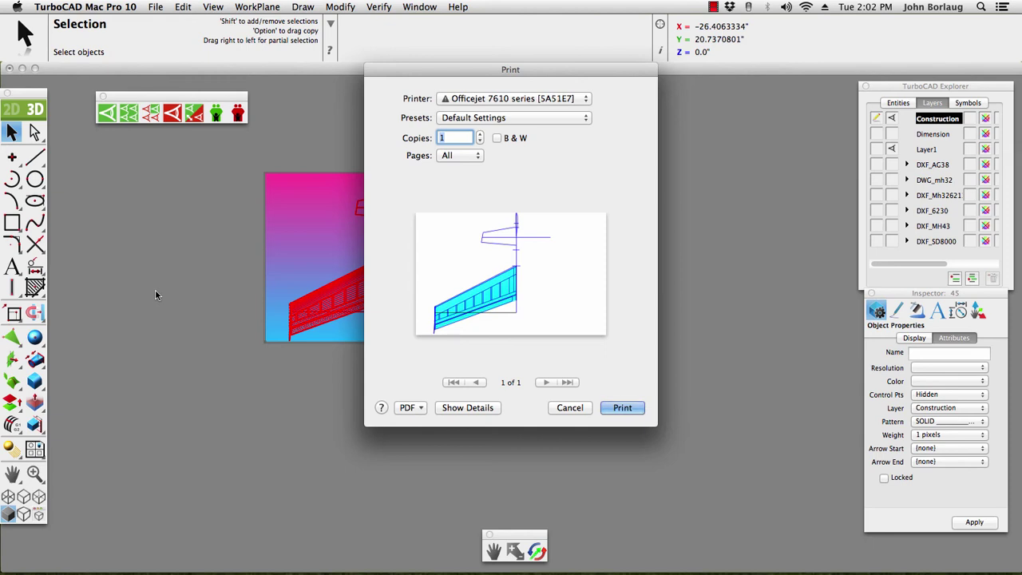
click(412, 410)
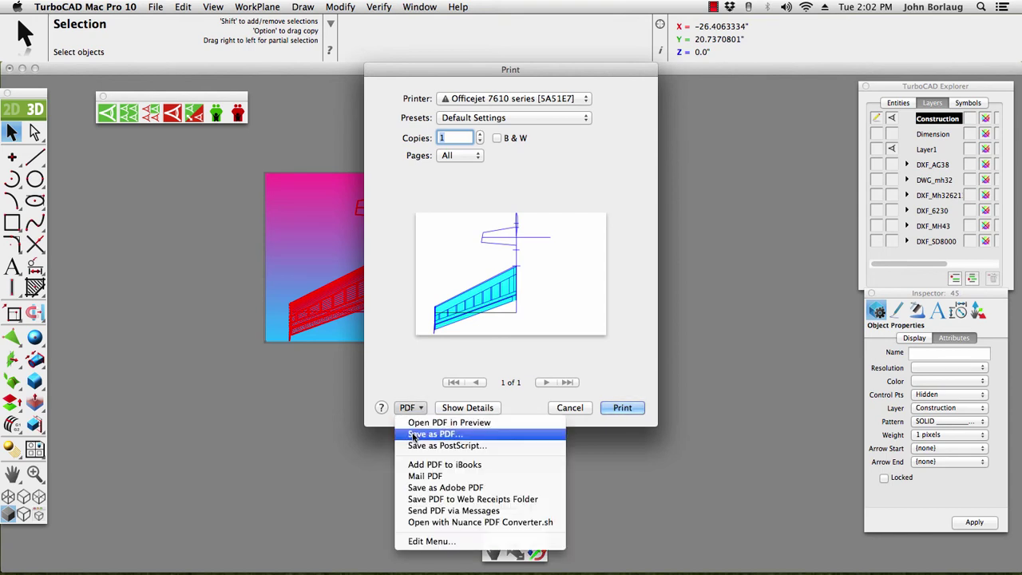
click(413, 435)
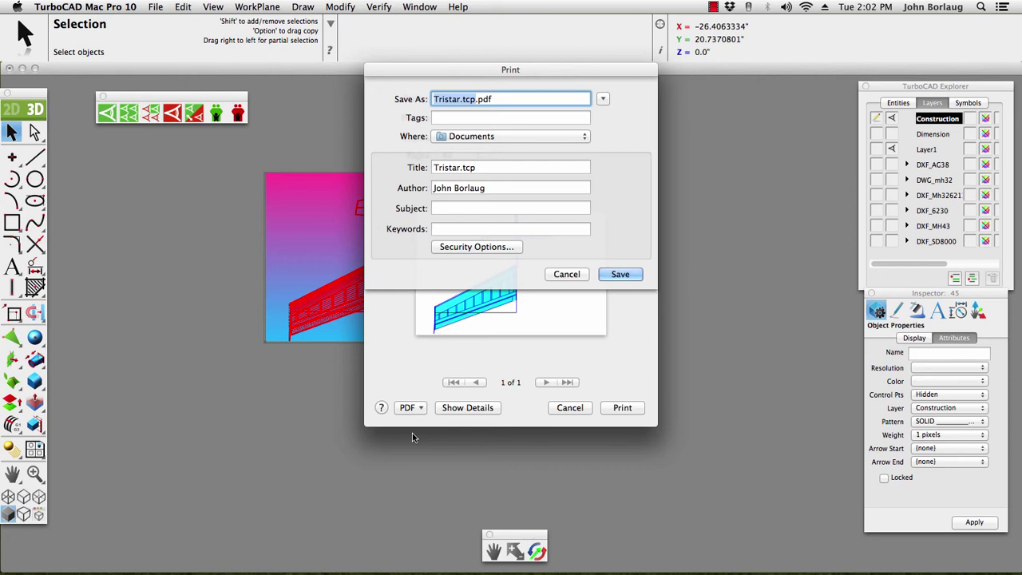
click(459, 99)
text(solid)
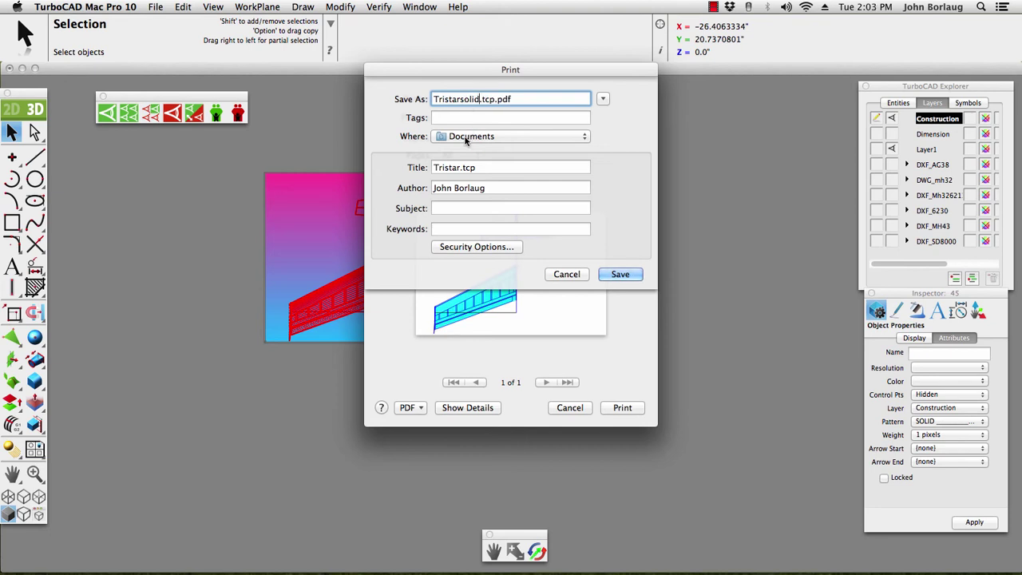
click(584, 139)
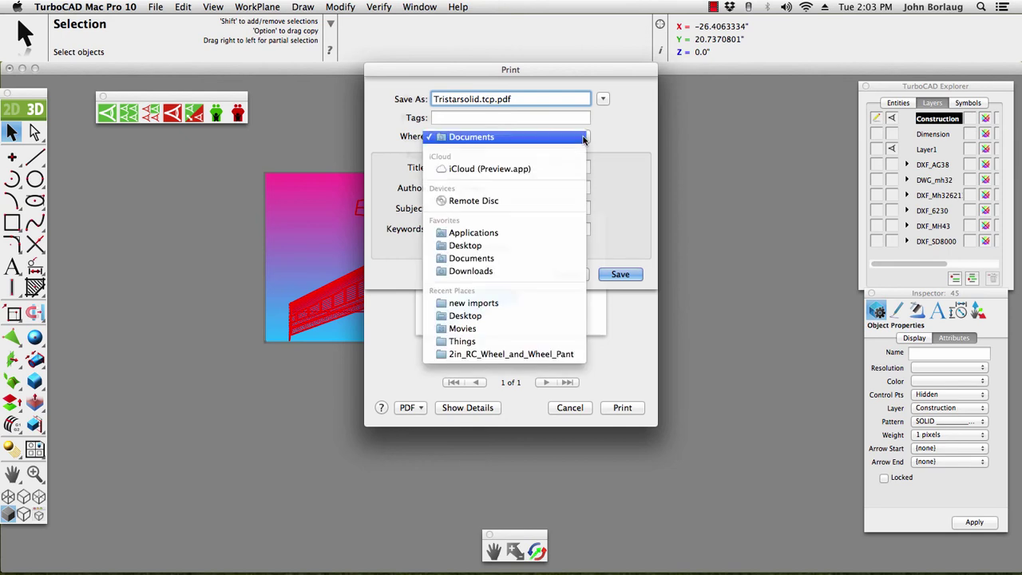
click(515, 244)
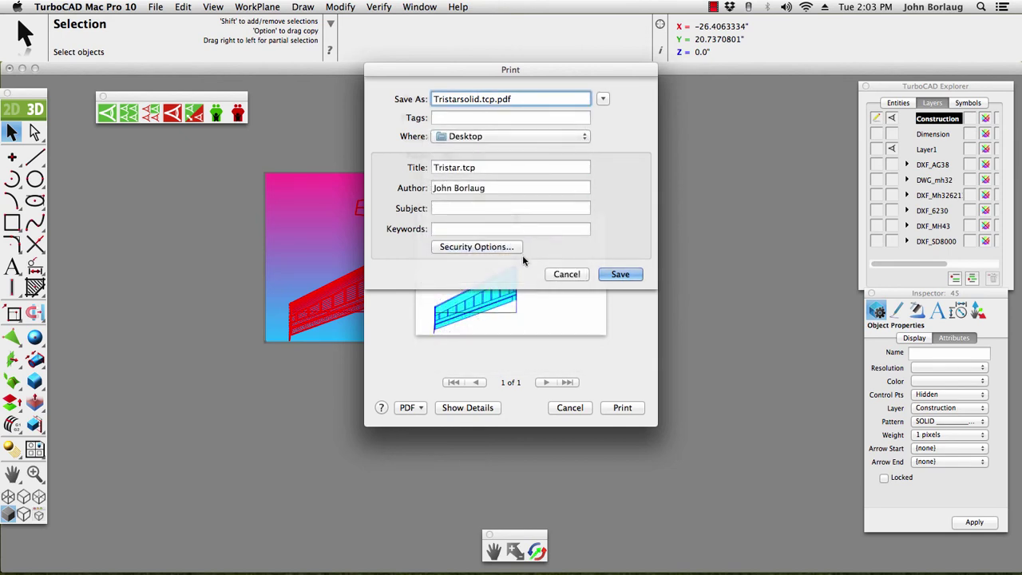
click(614, 275)
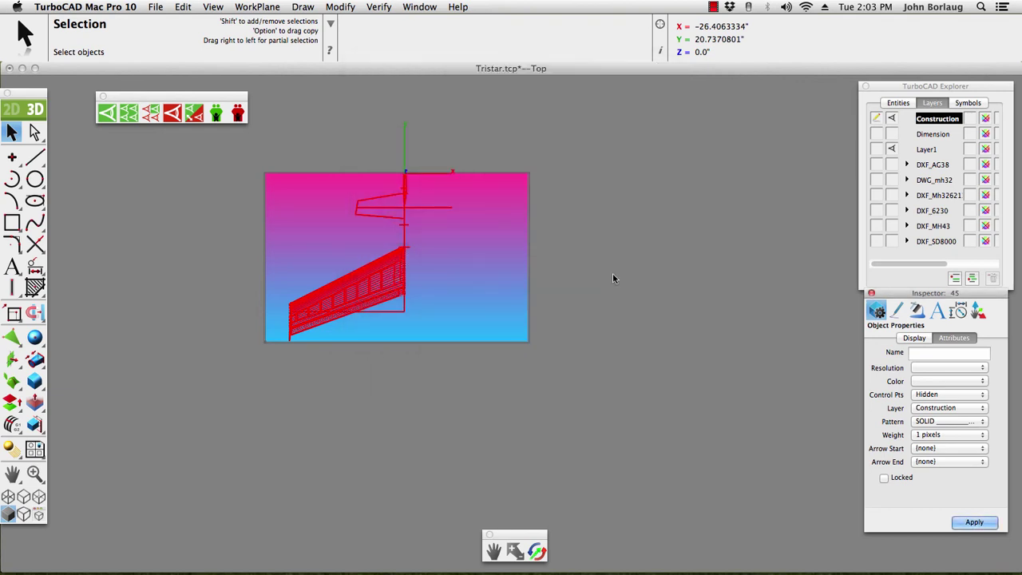
Deselect all objects and turn off the display of page breaks in the drawing window
click(613, 278)
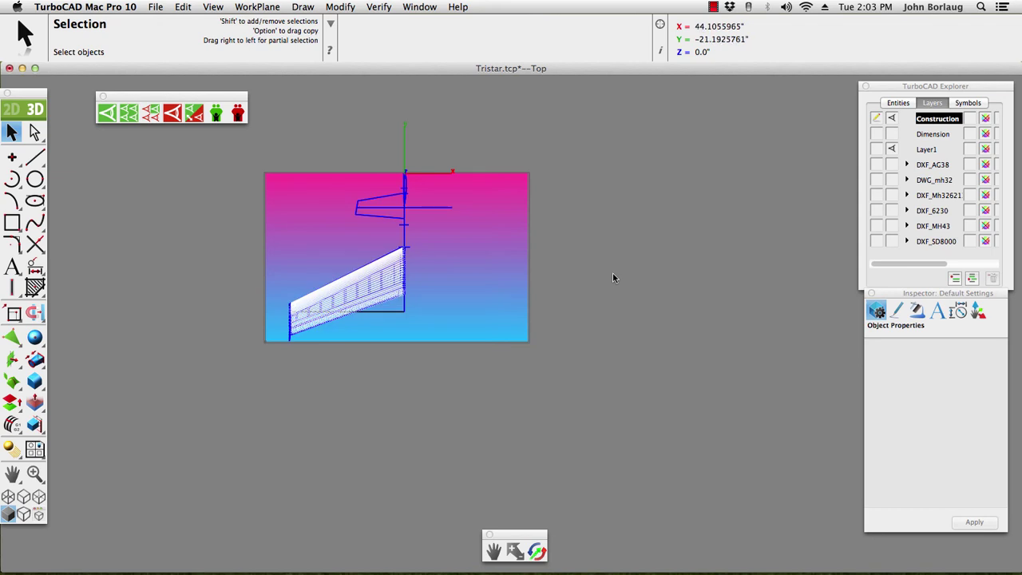
click(156, 8)
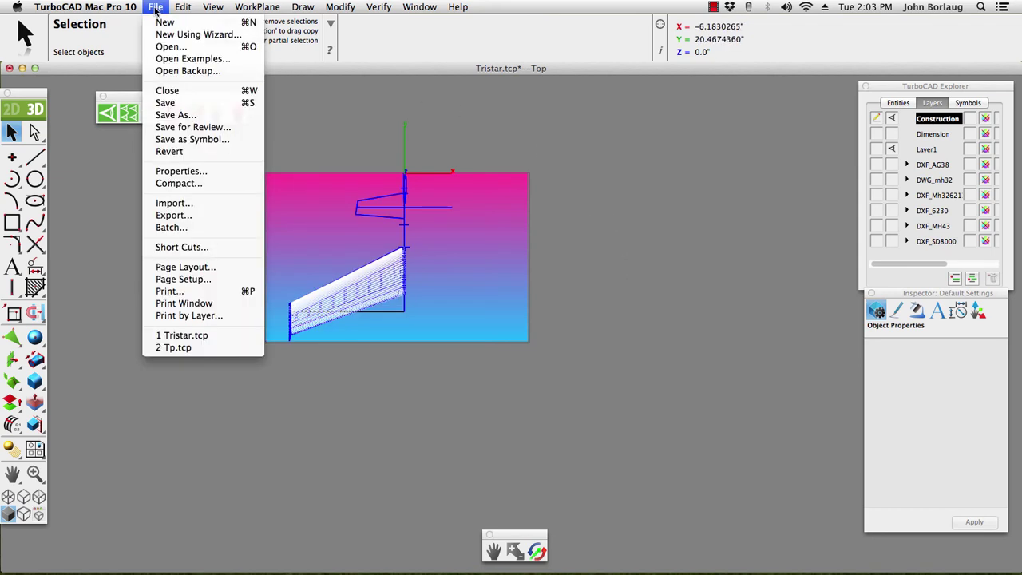
click(159, 268)
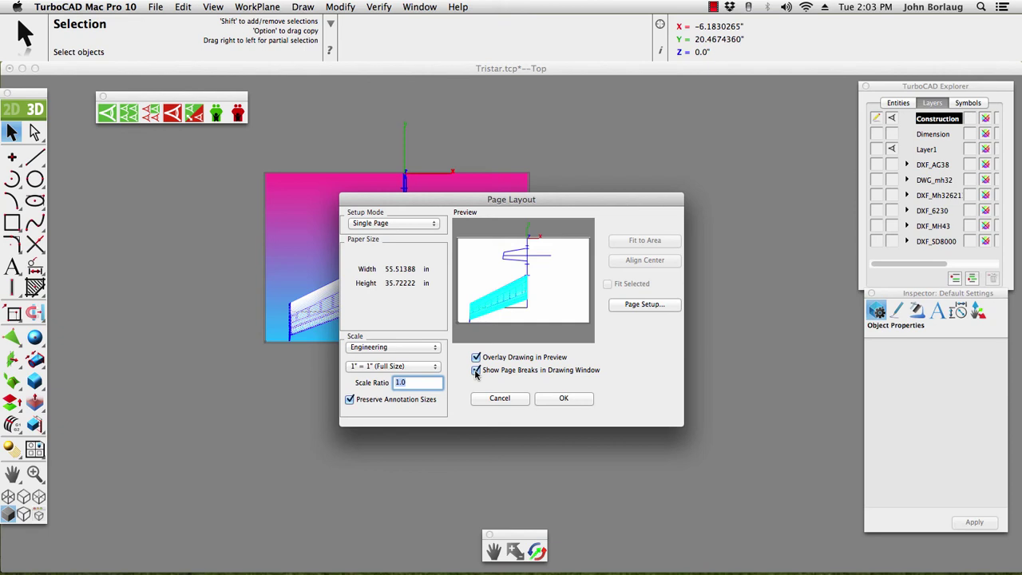
click(476, 370)
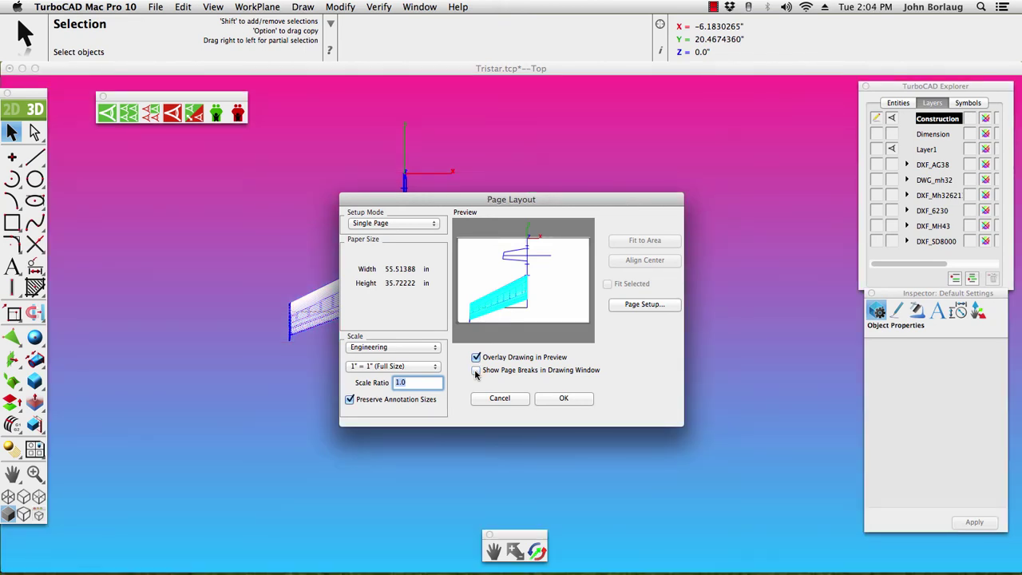
click(562, 397)
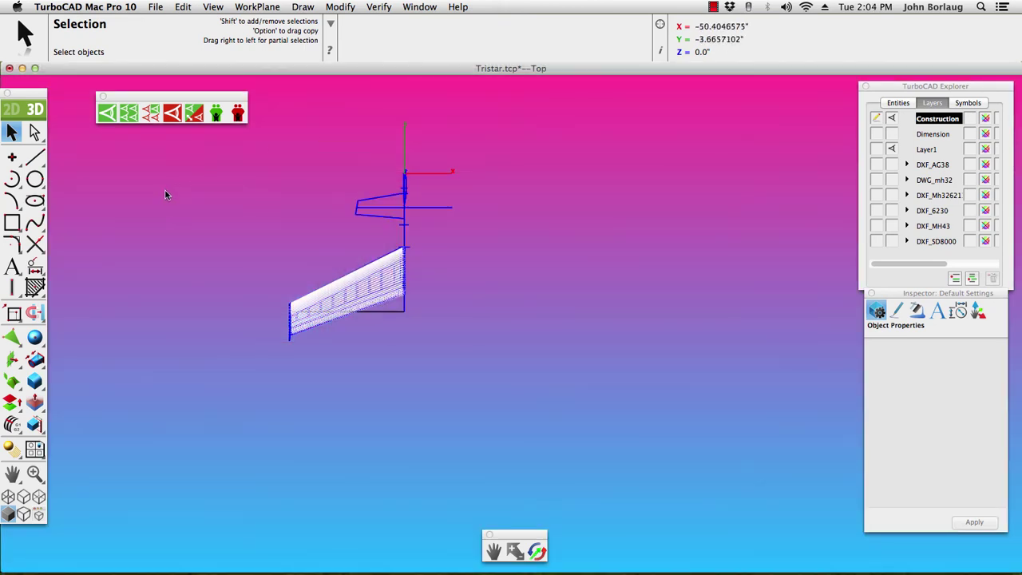
Minimize the drawing, open "Tristarsolid.tcp.pdf" from the desktop in Acrobat Reader and set its zoom to 100%
click(22, 69)
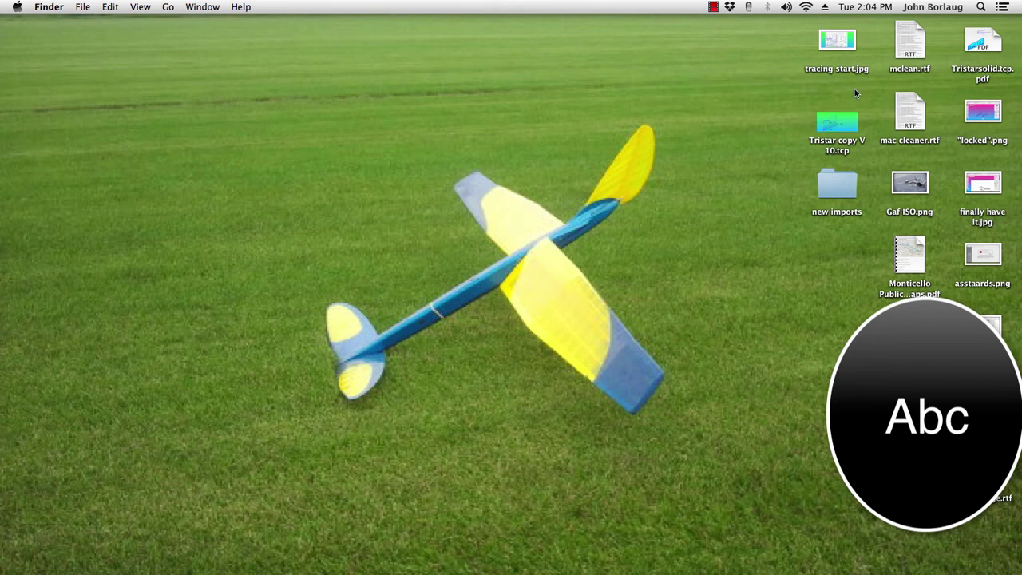
double_click(981, 44)
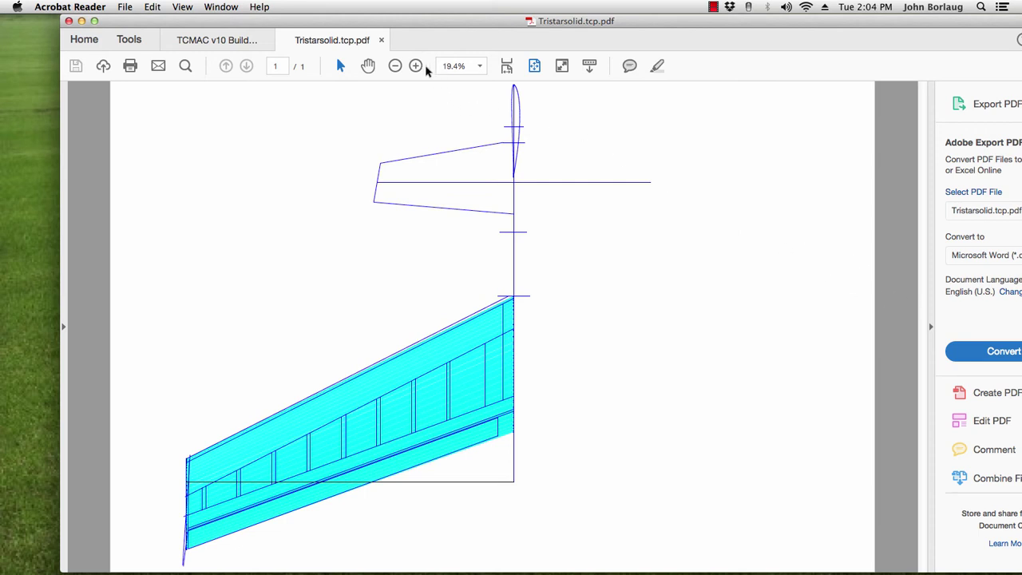
drag(464, 67, 445, 67)
key(BackSpace)
text(001)
drag(456, 66, 432, 66)
text(100)
key(Return)
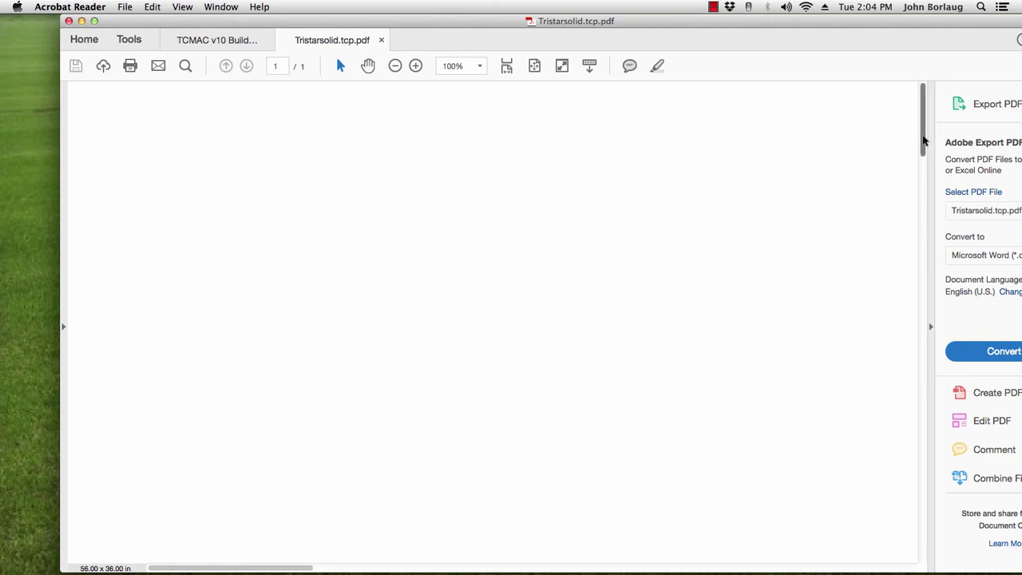
Examine the full-size PDF along the wing panel from tip to root, and up to the airfoil section by the canard
mouse_move(924, 140)
mouse_down()
mouse_move(860, 338)
mouse_move(817, 548)
mouse_move(823, 511)
mouse_up()
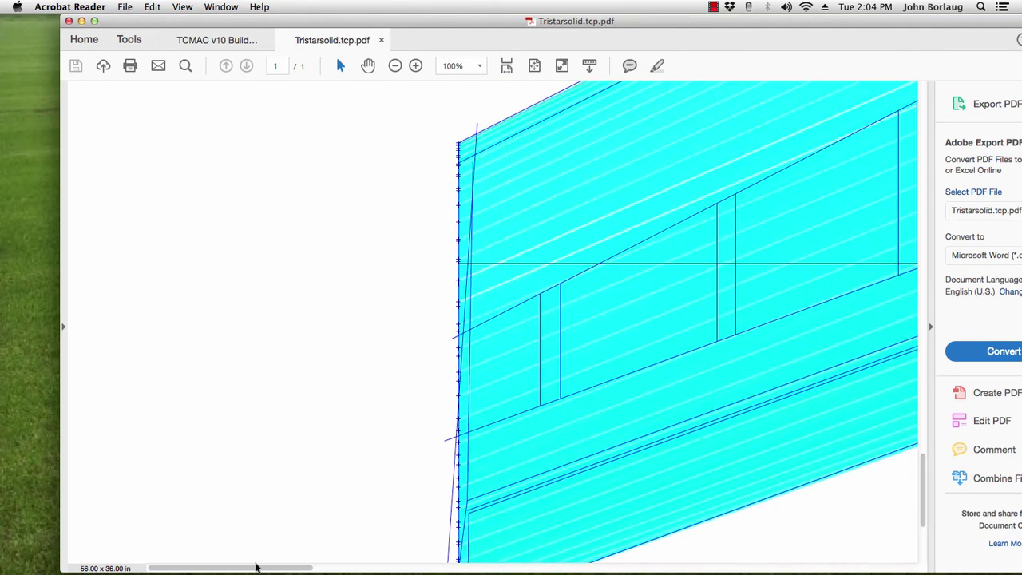
drag(256, 567, 463, 556)
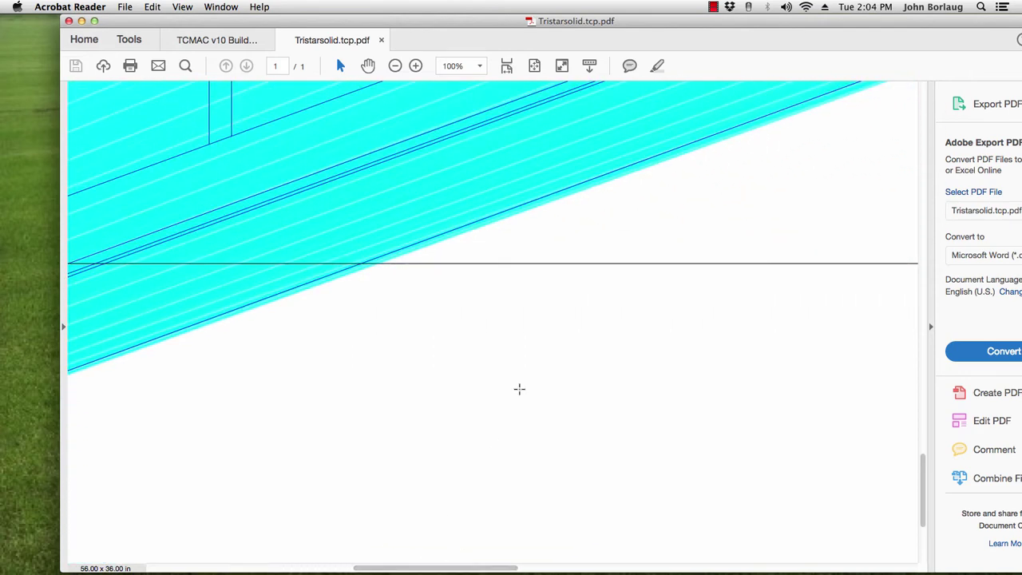
scroll(519, 389, up, 5)
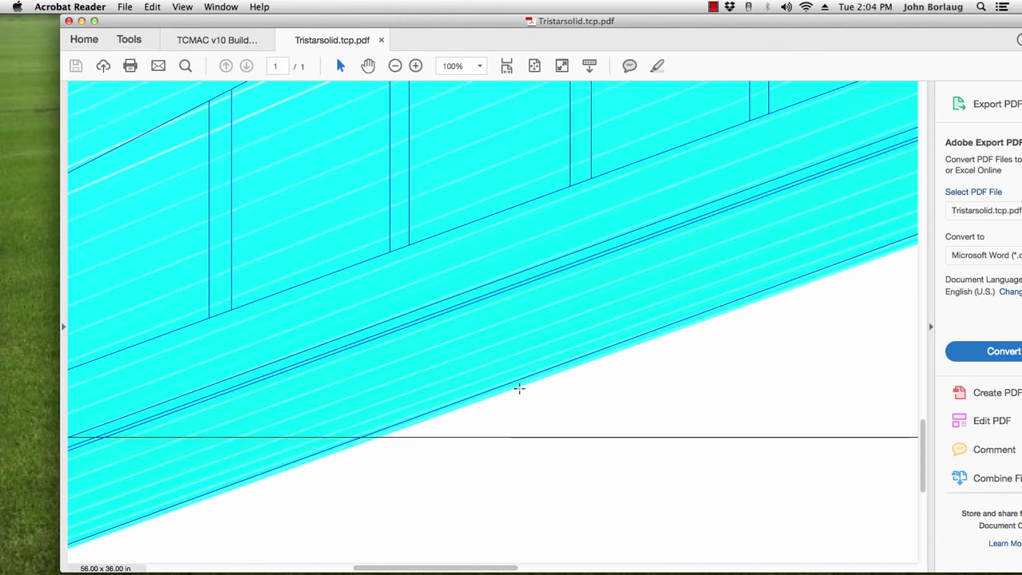
scroll(519, 389, up, 8)
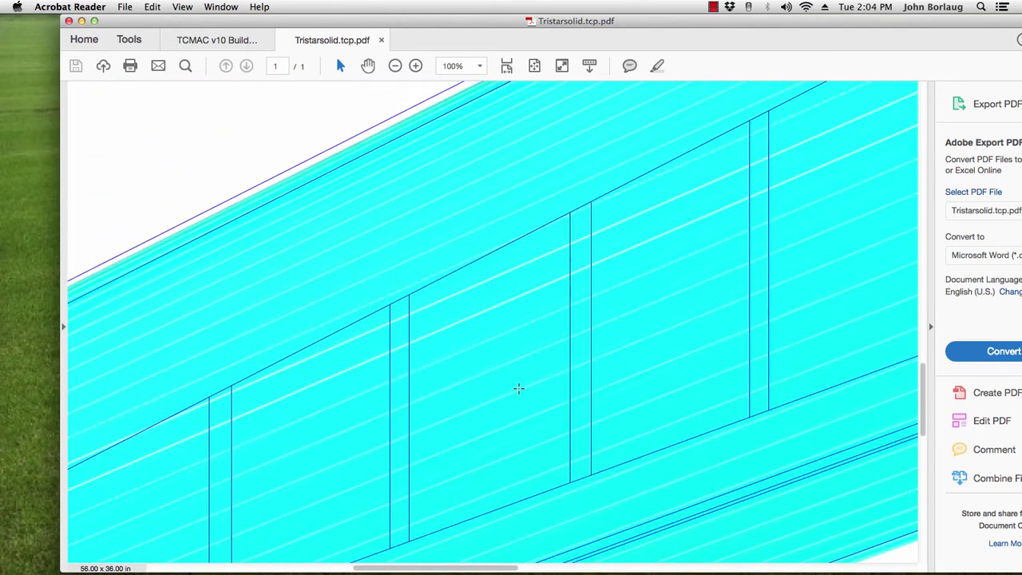
scroll(519, 389, up, 8)
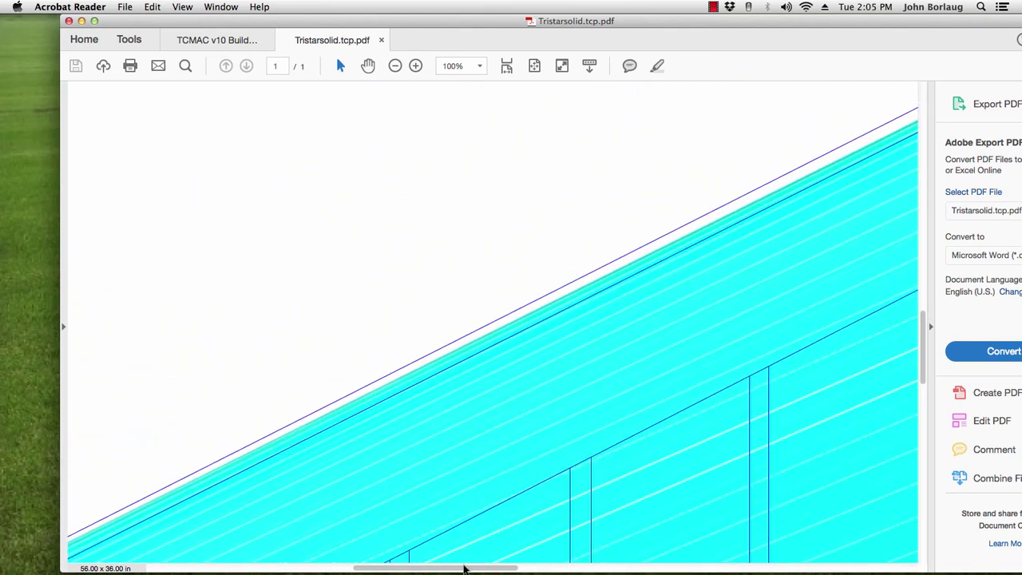
mouse_move(463, 569)
mouse_down()
mouse_move(620, 550)
mouse_move(572, 550)
mouse_up()
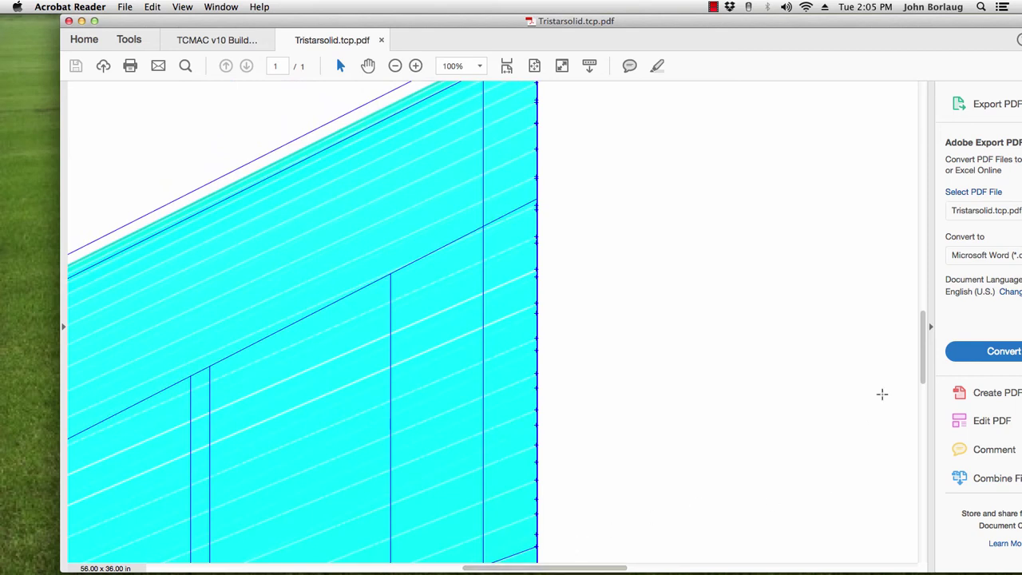
drag(921, 354, 924, 112)
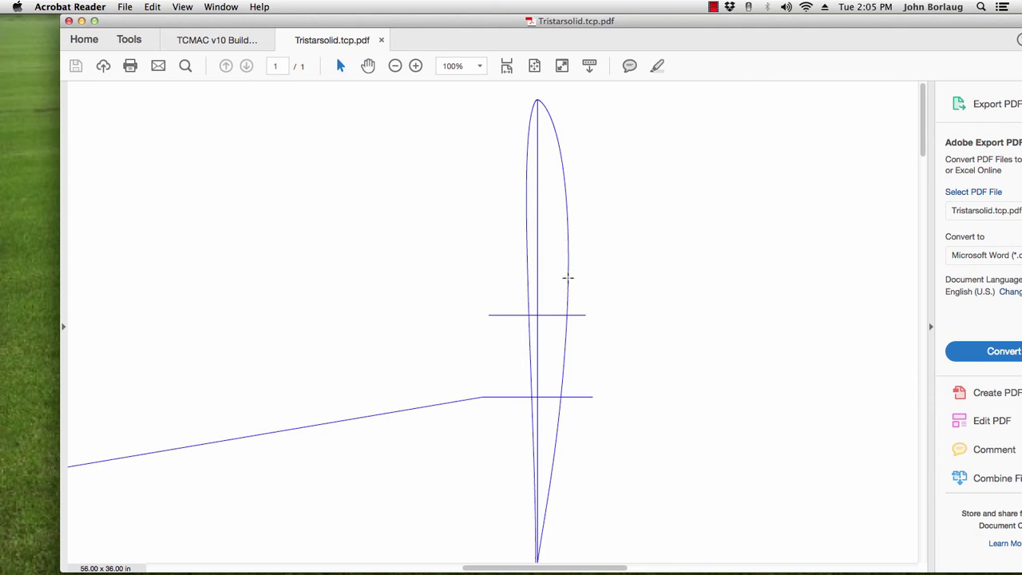
scroll(568, 278, down, 1)
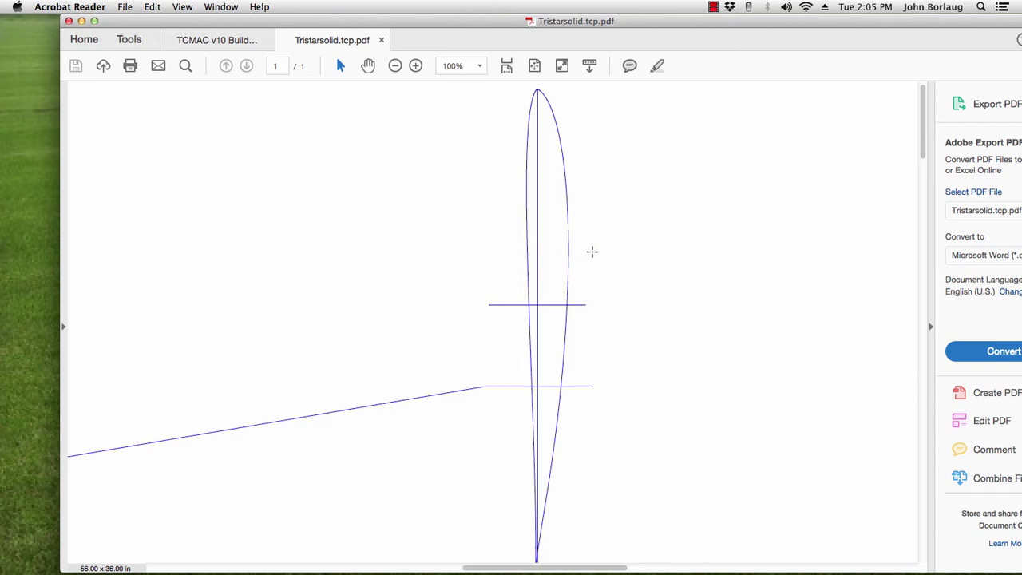
Zoom out to 12.5% to view the whole PDF page and close only the current document
click(396, 66)
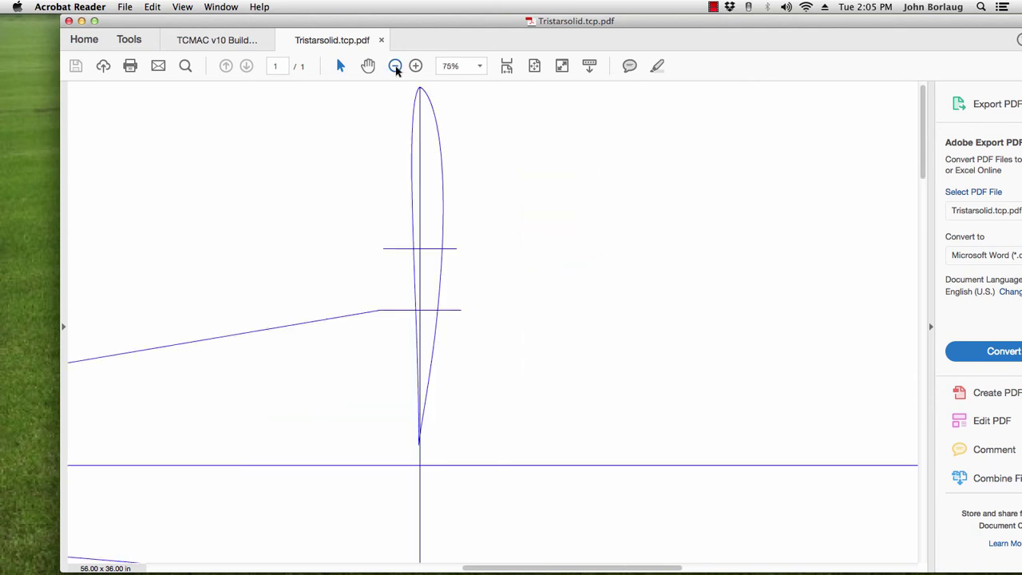
click(396, 66)
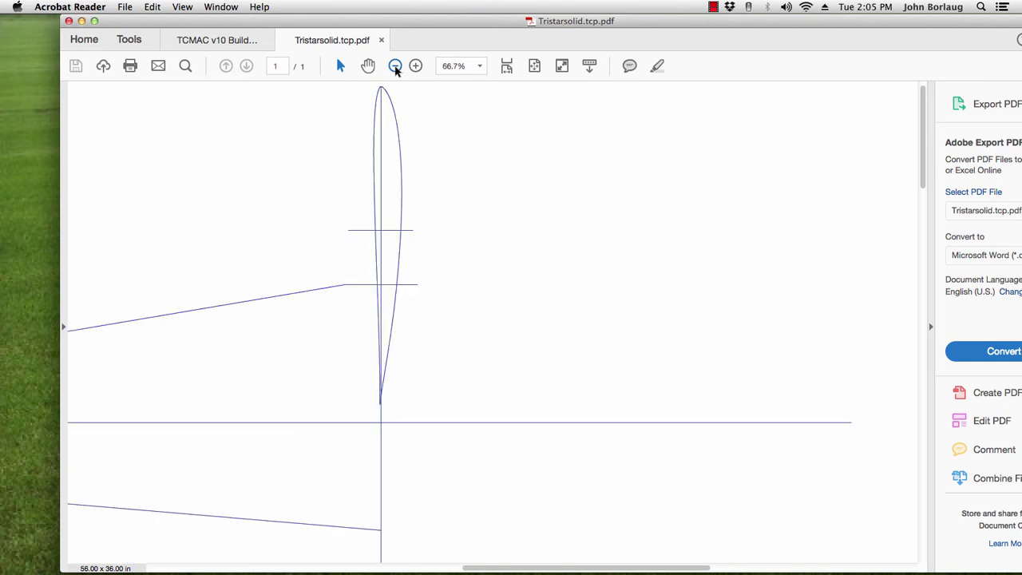
click(396, 66)
click(396, 67)
click(395, 66)
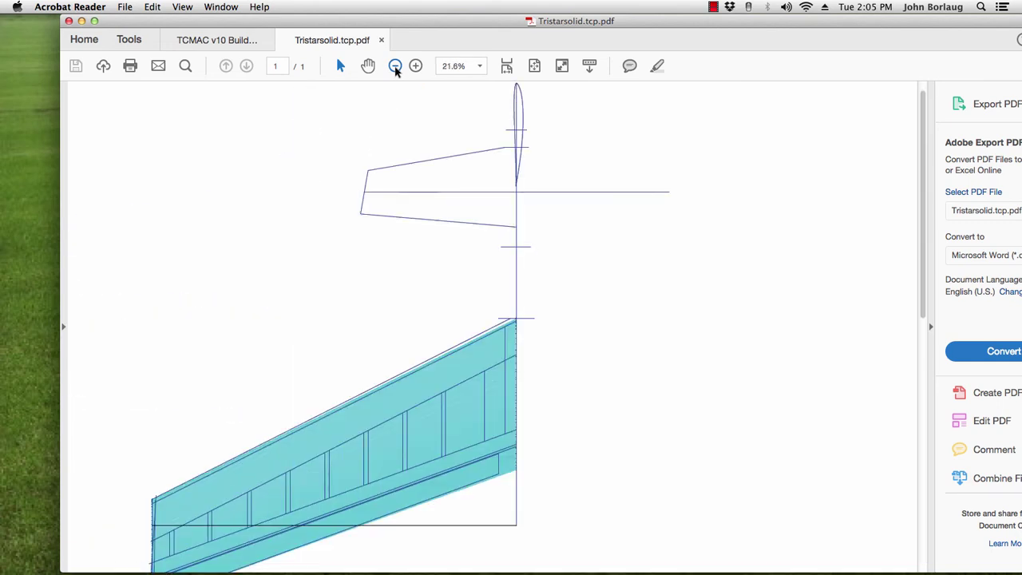
click(396, 67)
click(396, 67)
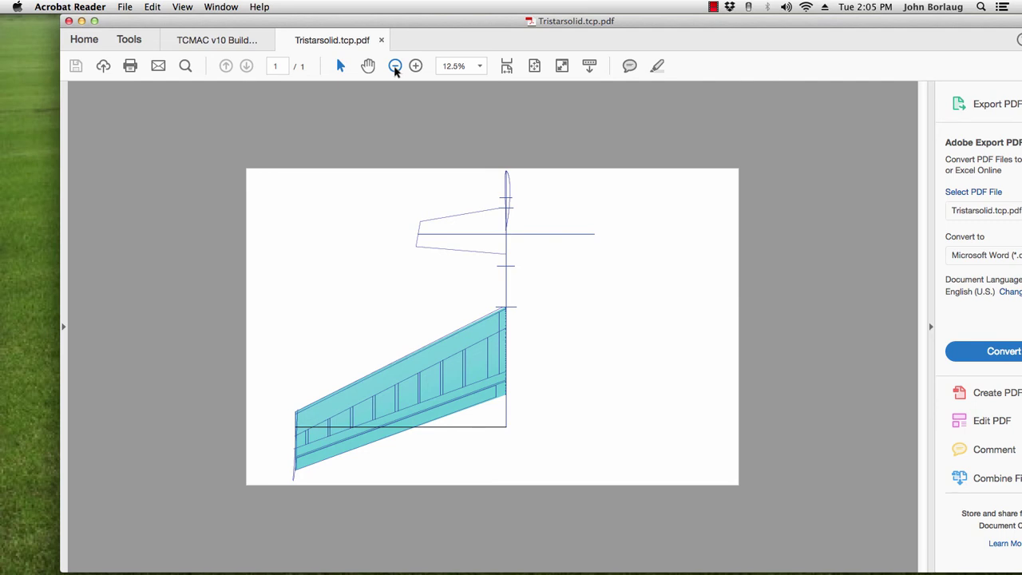
click(69, 21)
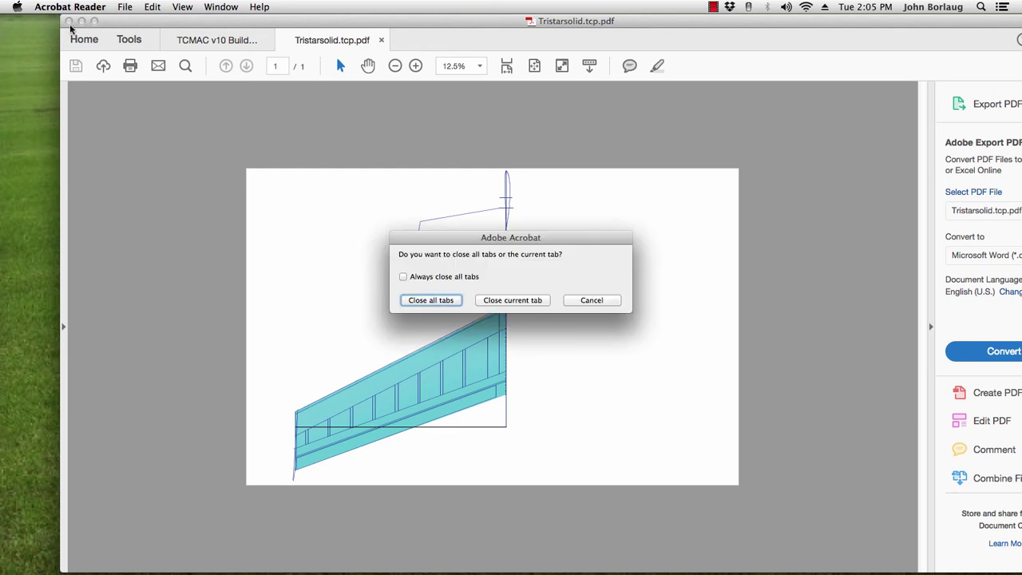
click(498, 300)
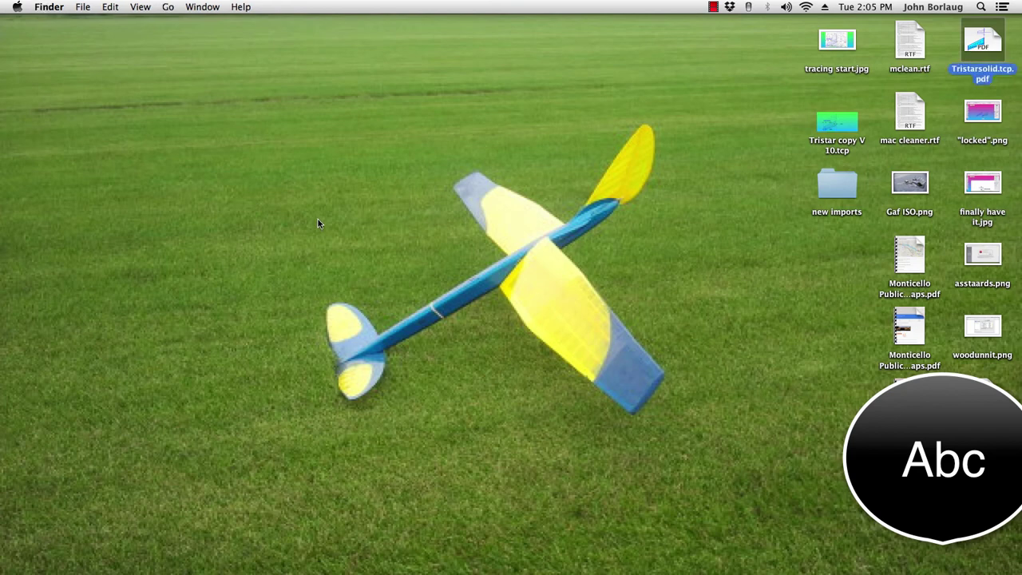
Check the file information of "Tristarsolid.tcp.pdf" in Finder, including the applications it can open with, and close it
click(82, 8)
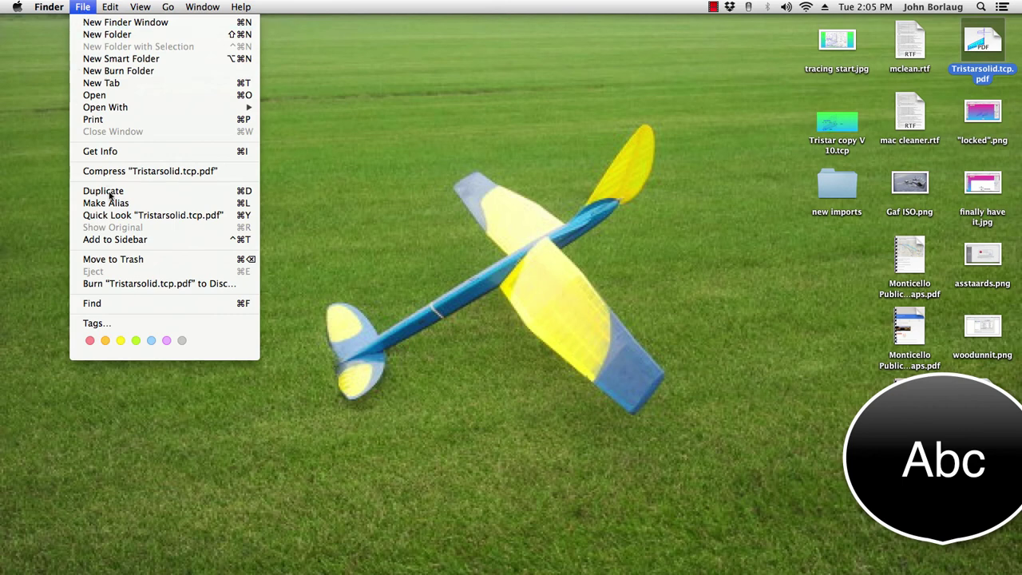
click(103, 151)
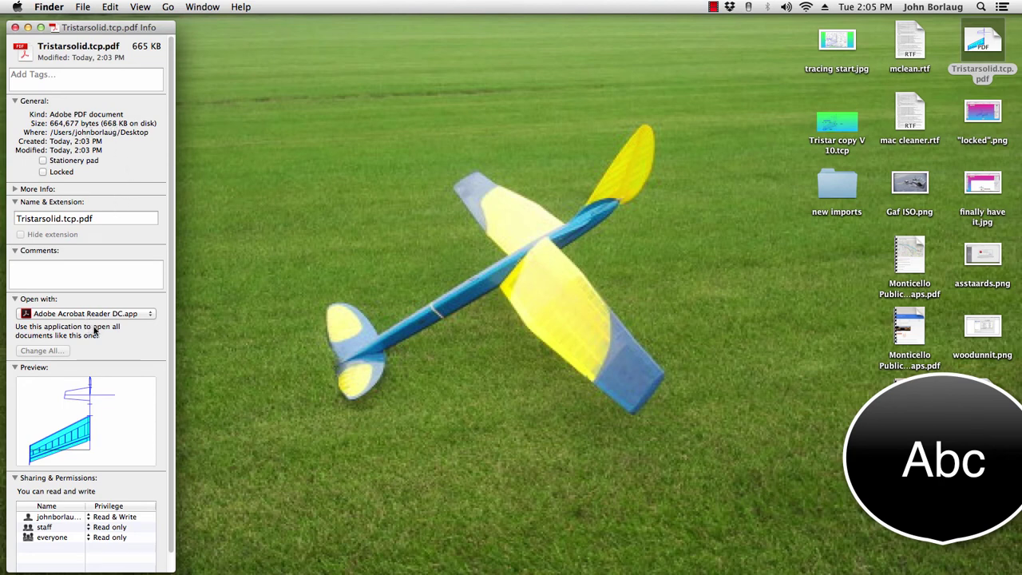
click(149, 316)
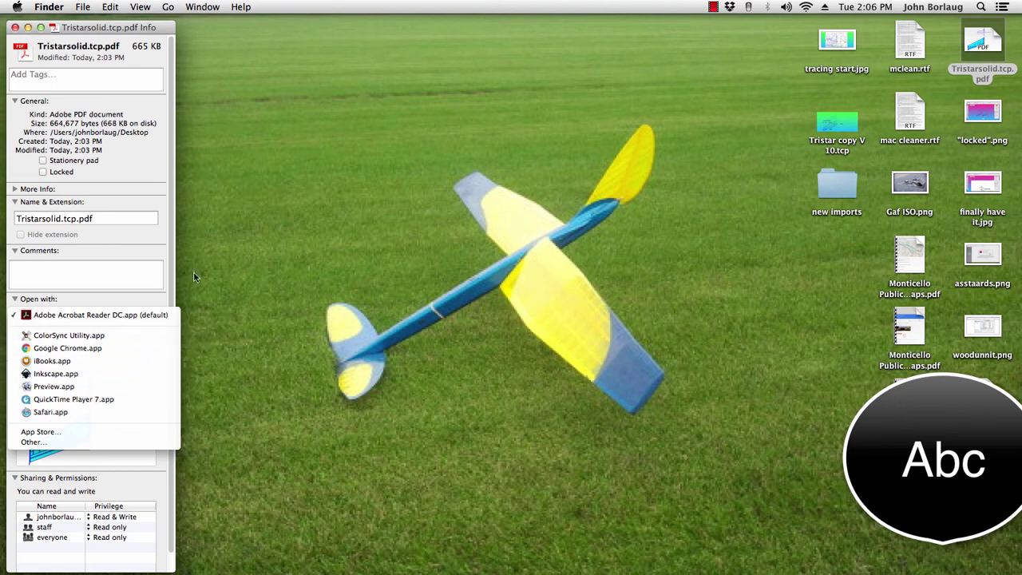
click(227, 230)
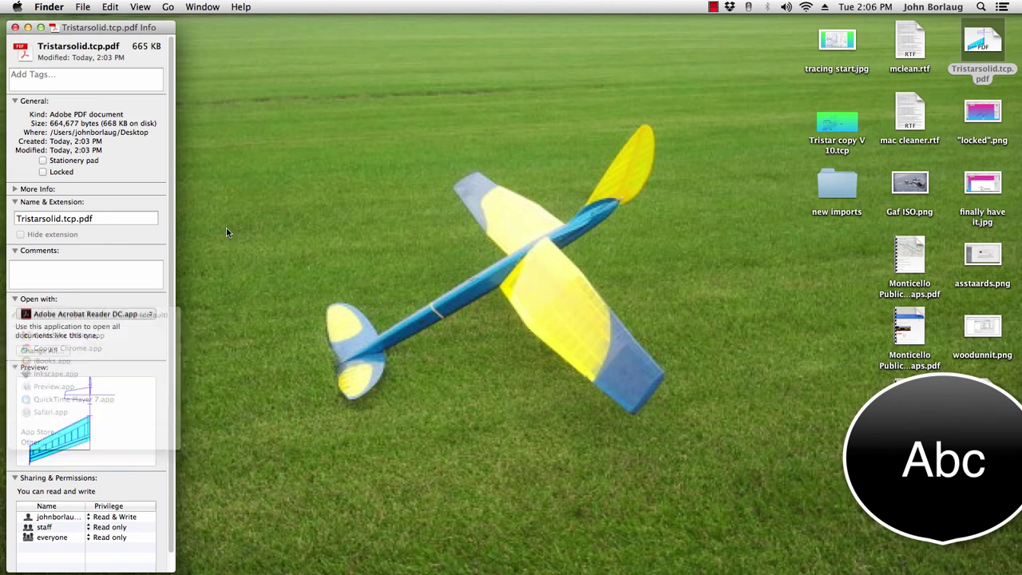
click(15, 28)
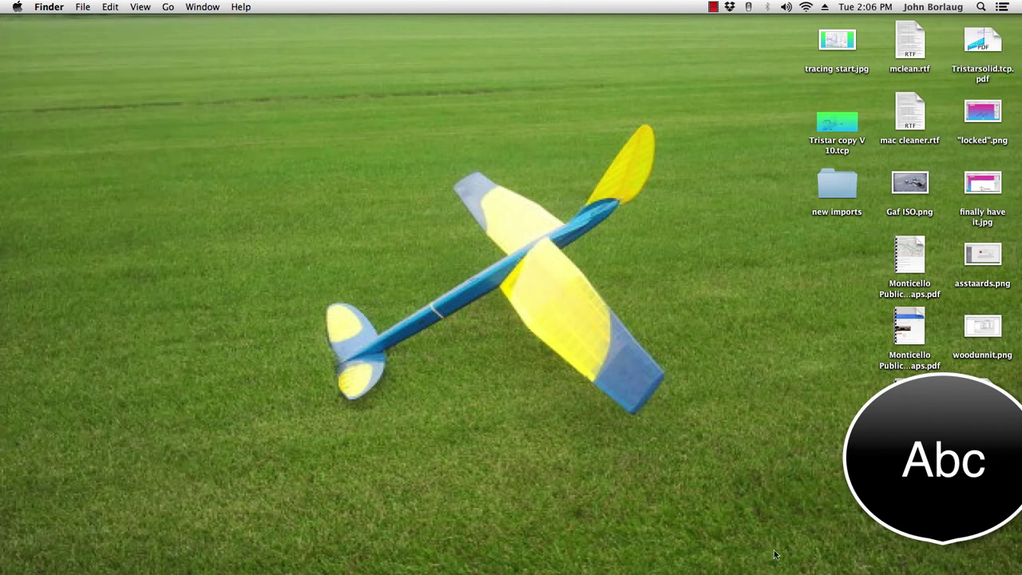
Switch to Acrobat Reader with the minimized PDF, open its preferences and review the Page Display settings and the available categories
mouse_move(752, 573)
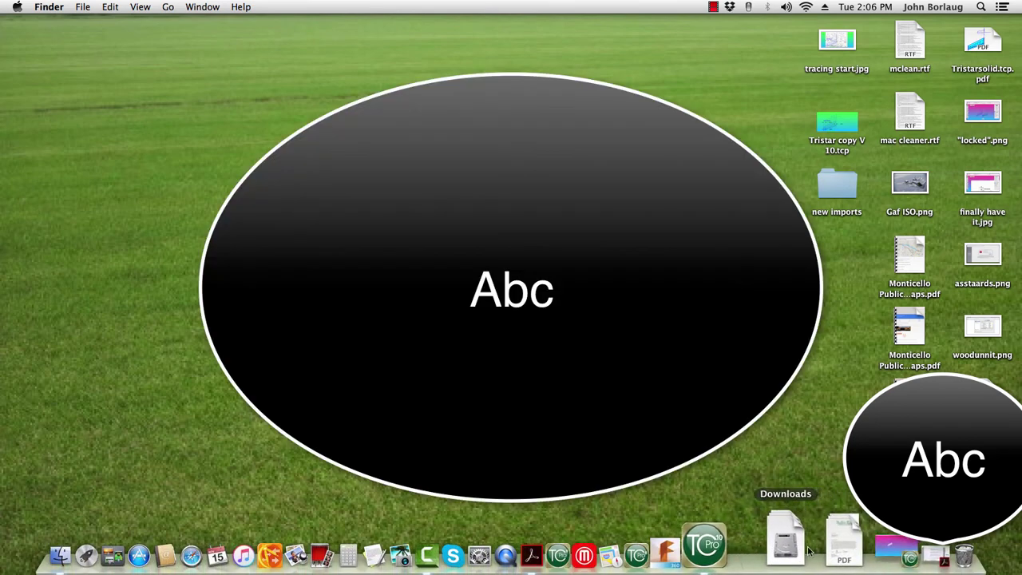
click(871, 549)
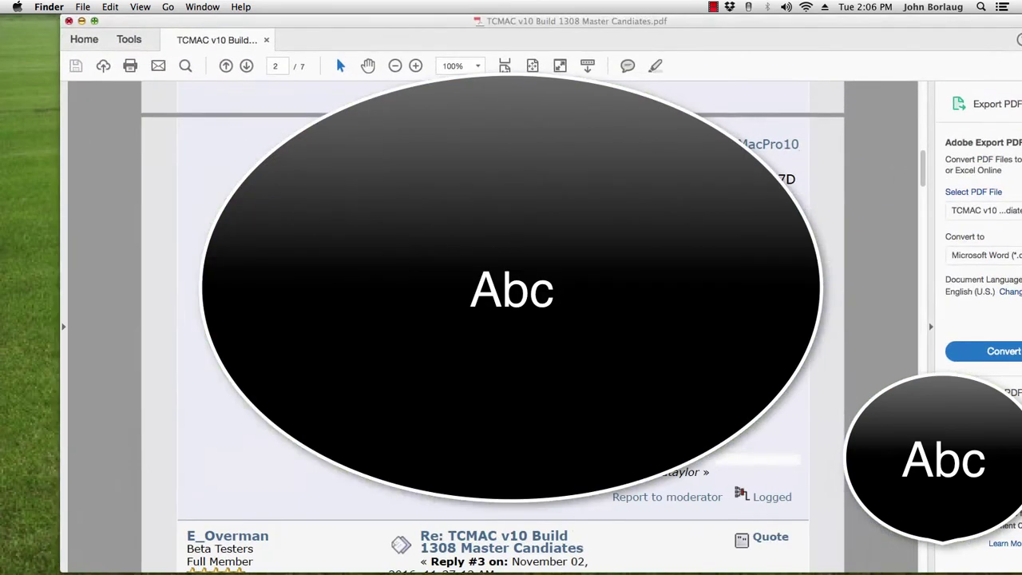
click(62, 8)
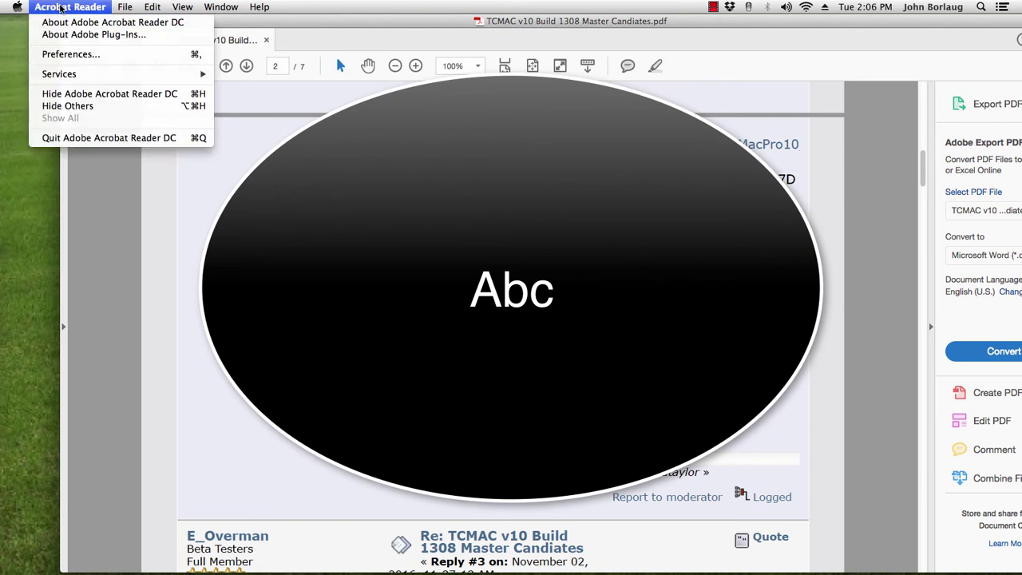
click(69, 56)
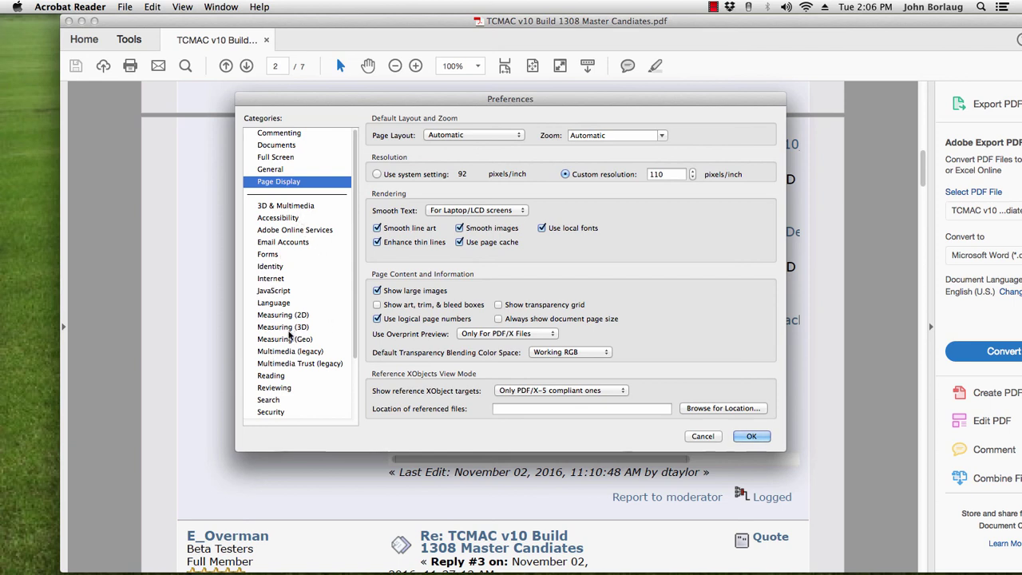
scroll(342, 382, down, 5)
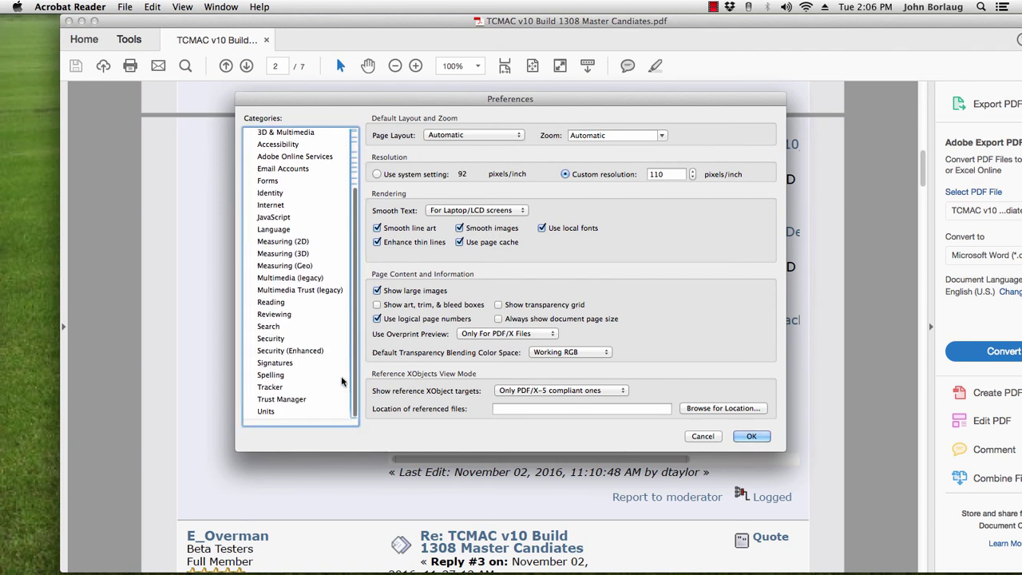
scroll(345, 335, up, 5)
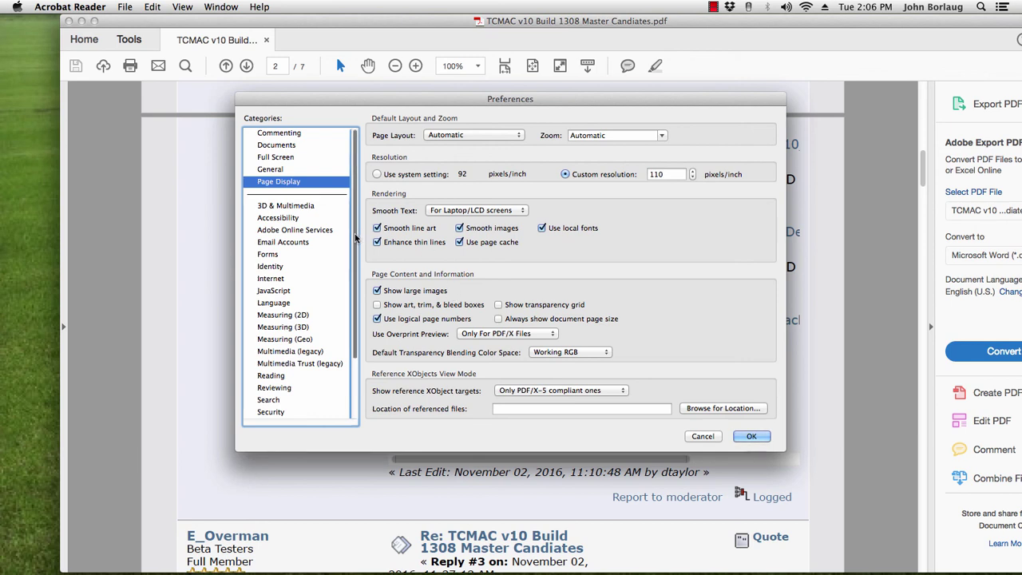
scroll(350, 279, down, 5)
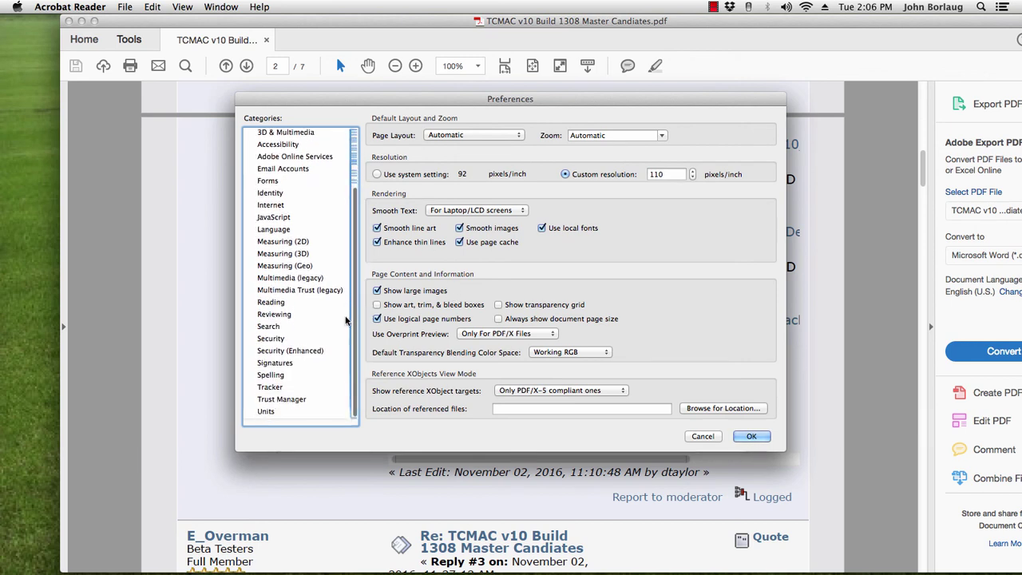
Review the 3D and 2D measuring preferences, accept the preferences and close the PDF window
click(282, 253)
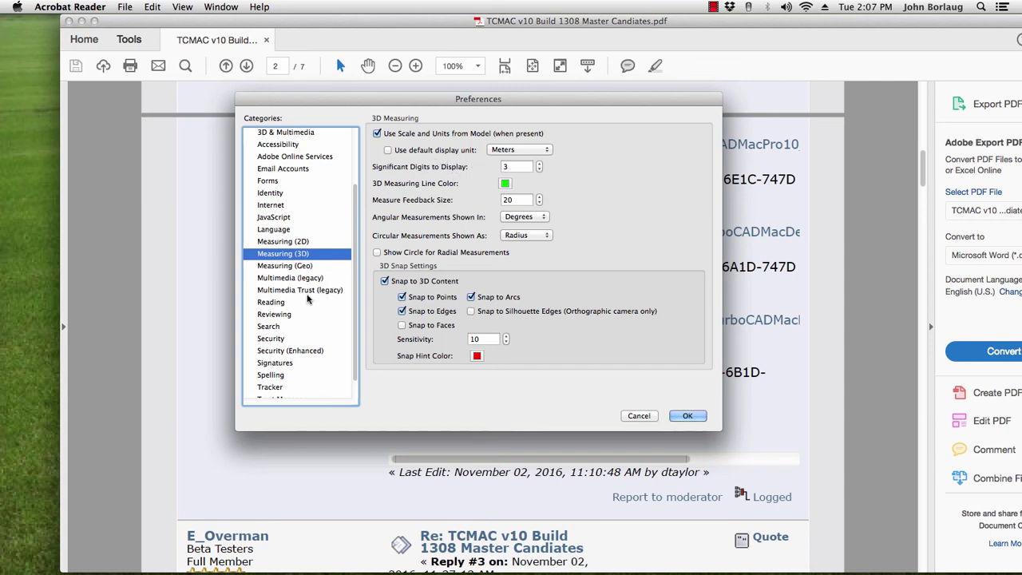
click(285, 242)
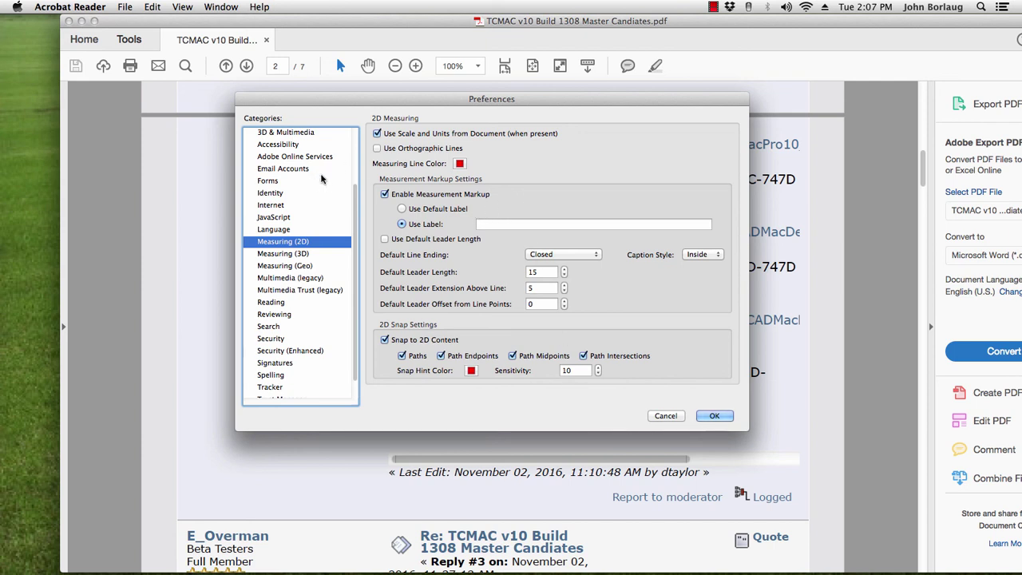
scroll(351, 200, up, 5)
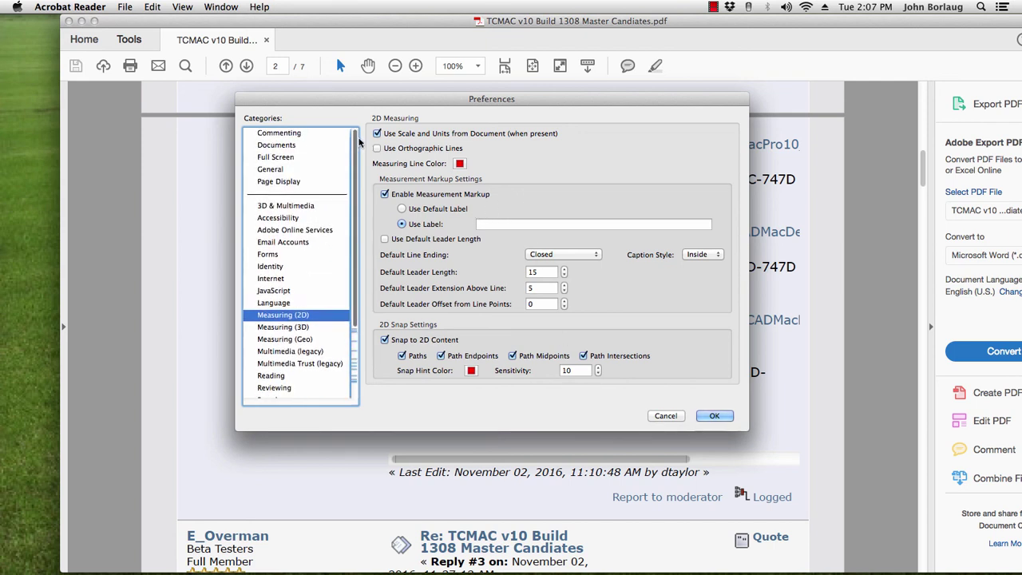
scroll(343, 232, down, 5)
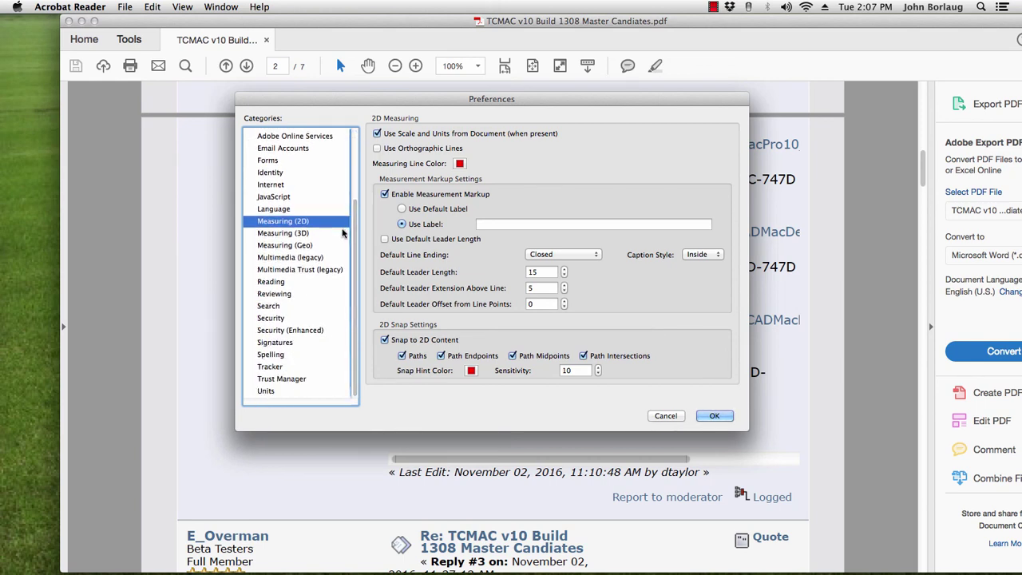
click(715, 416)
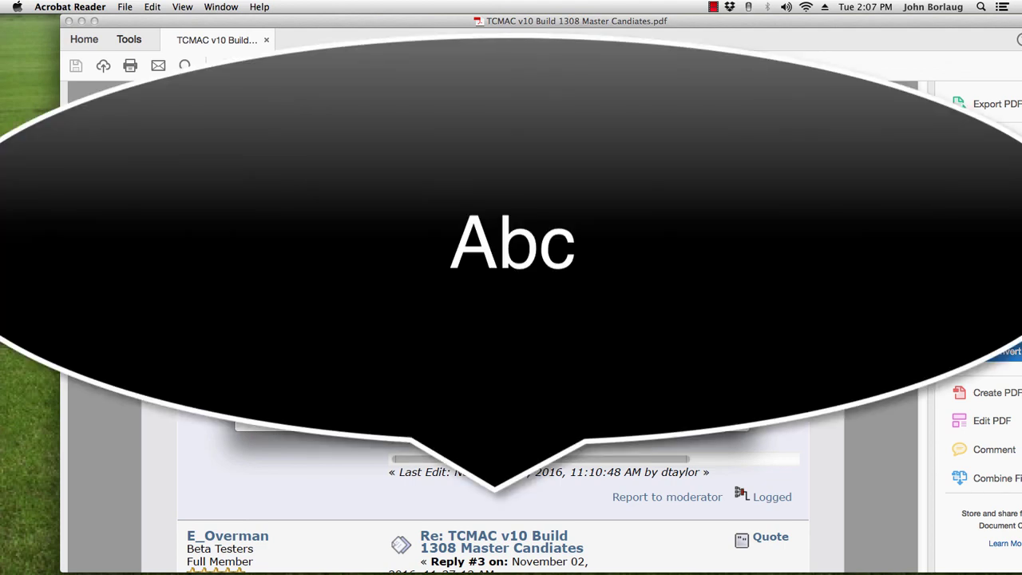
click(68, 22)
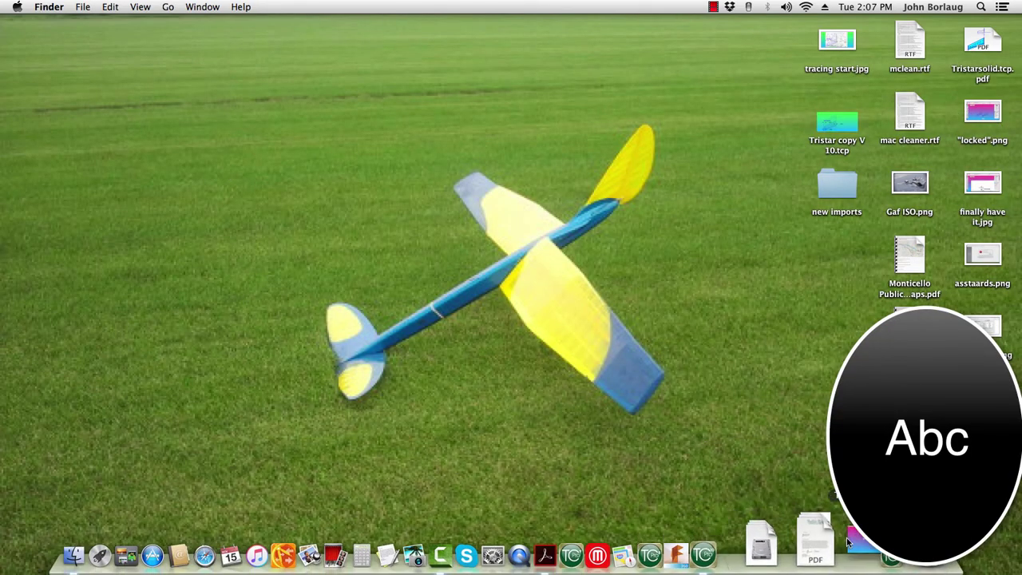
Restore the Tristar drawing in TurboCAD, select the whole drawing and turn on page breaks in the drawing window in its page layout
click(742, 550)
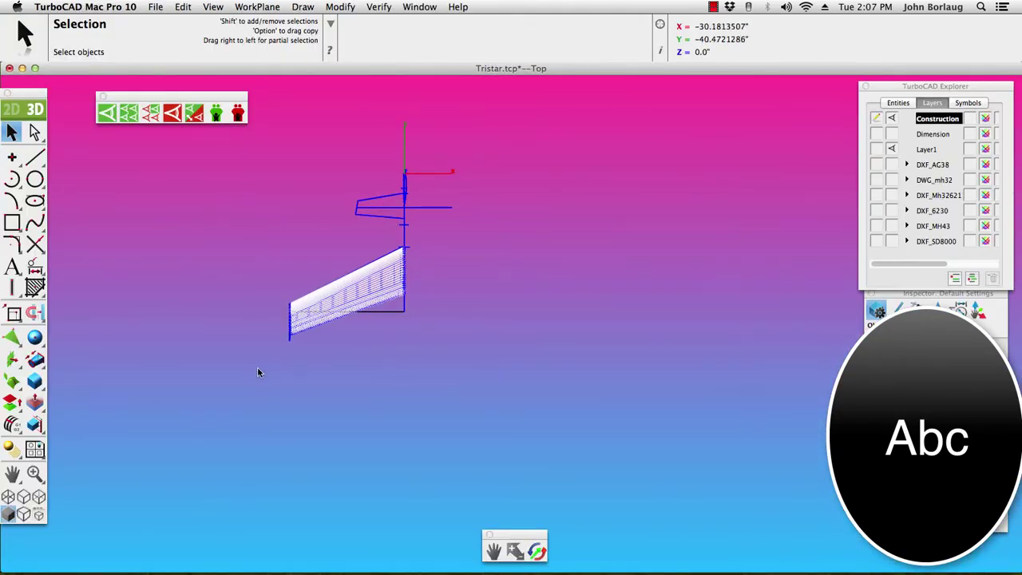
drag(239, 368, 595, 131)
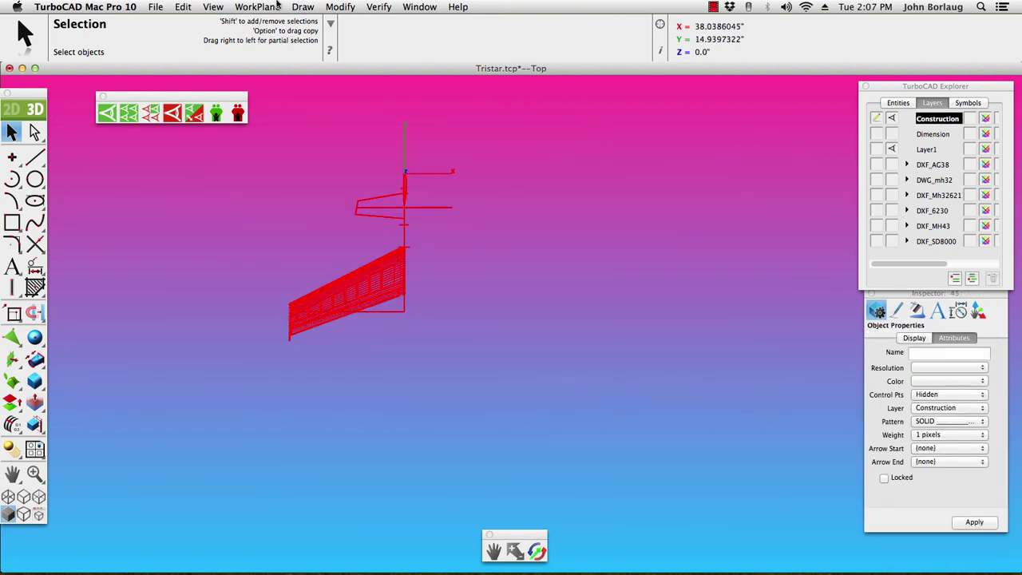
click(156, 8)
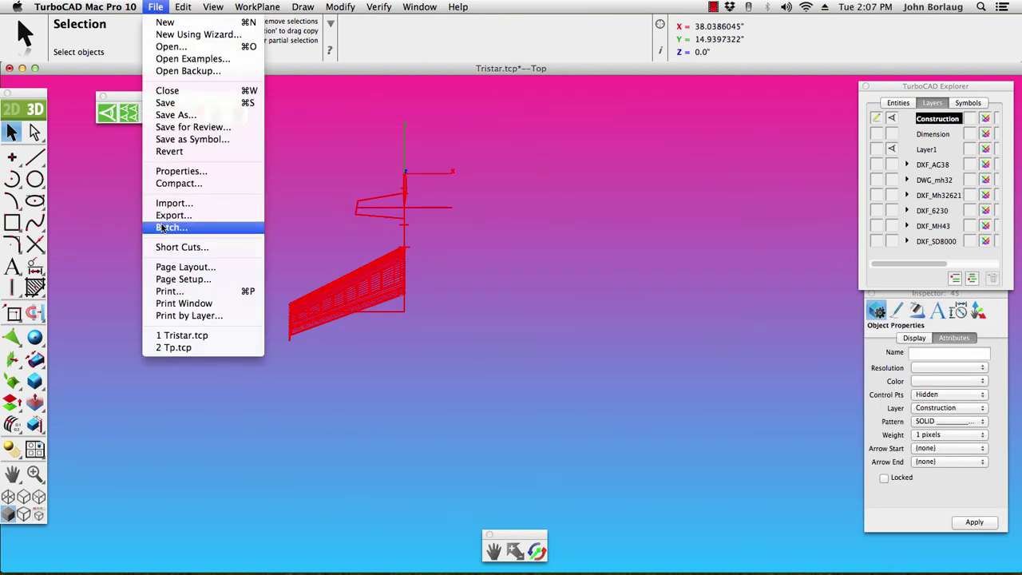
click(183, 267)
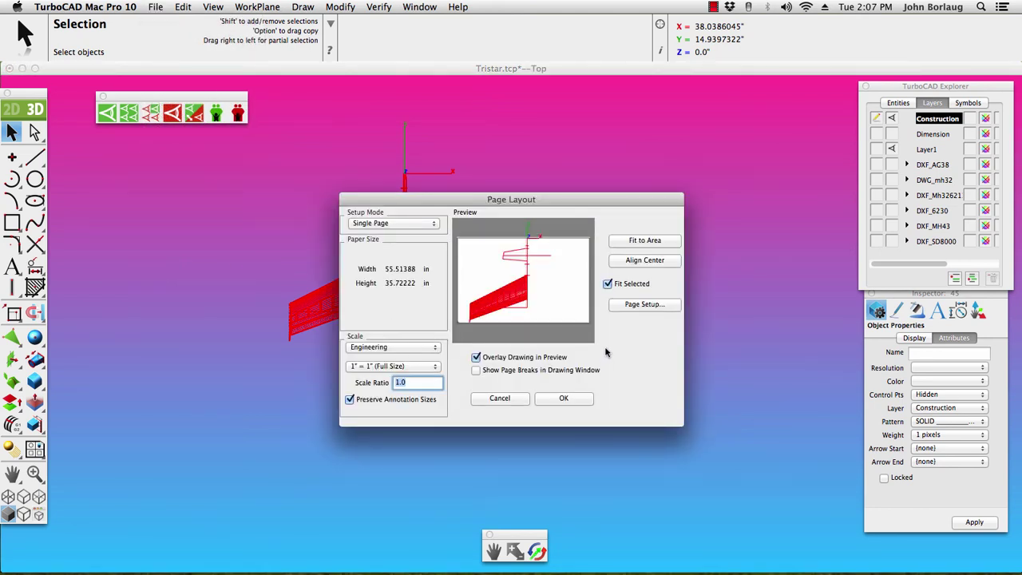
click(477, 370)
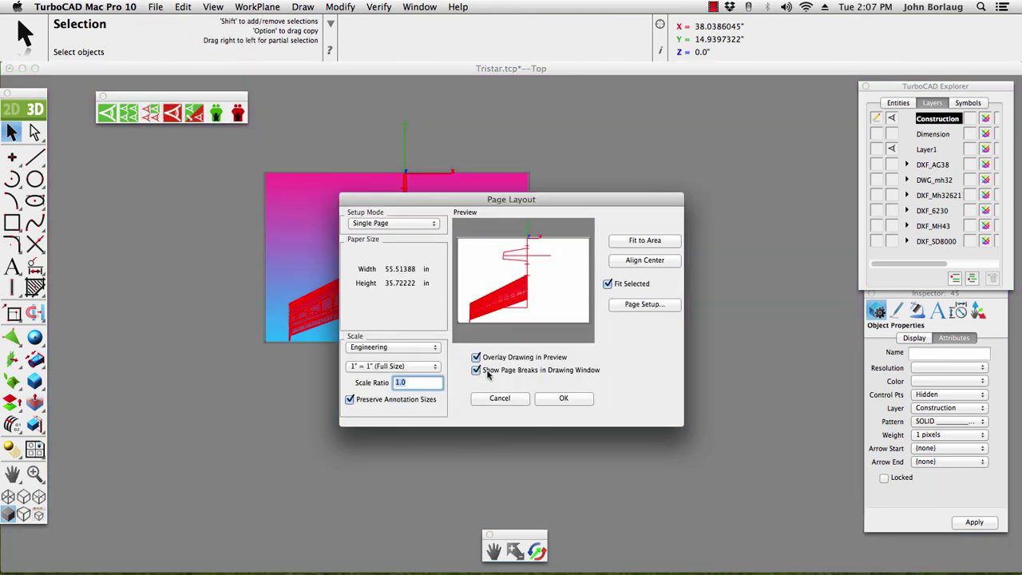
Set the page's paper size to the custom size "Untitled 5", 24 by 48 inches
click(643, 304)
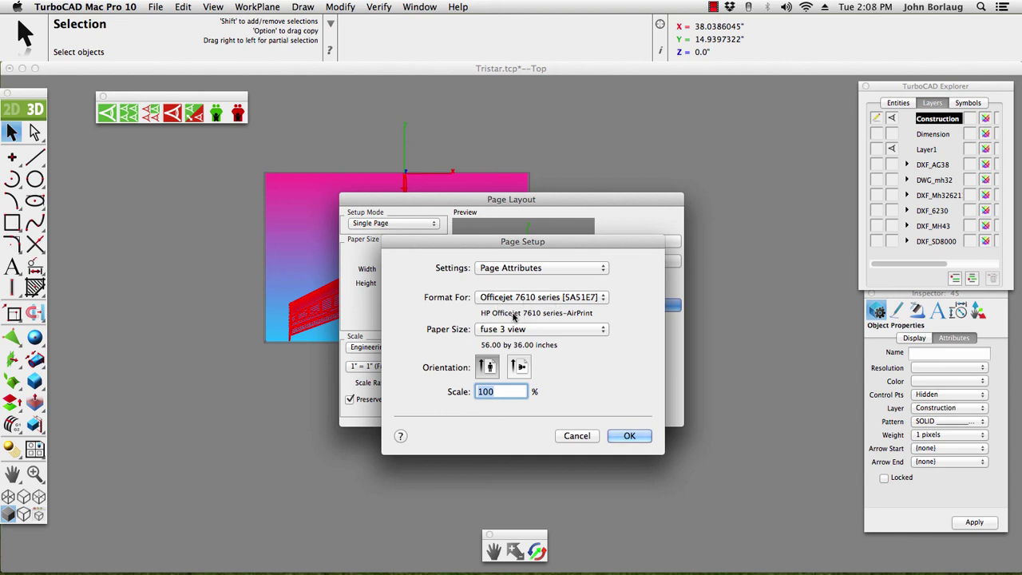
click(603, 332)
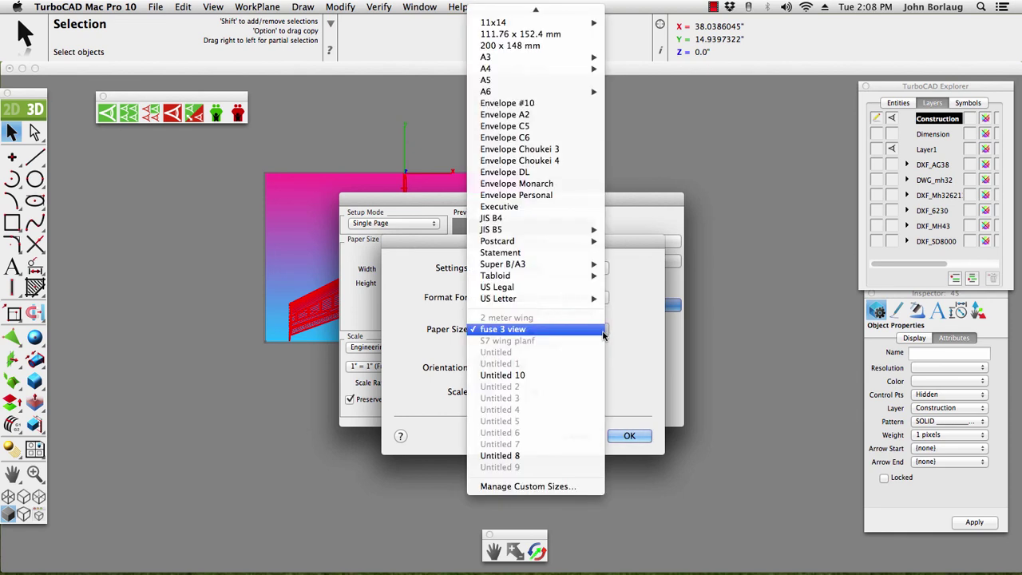
click(518, 486)
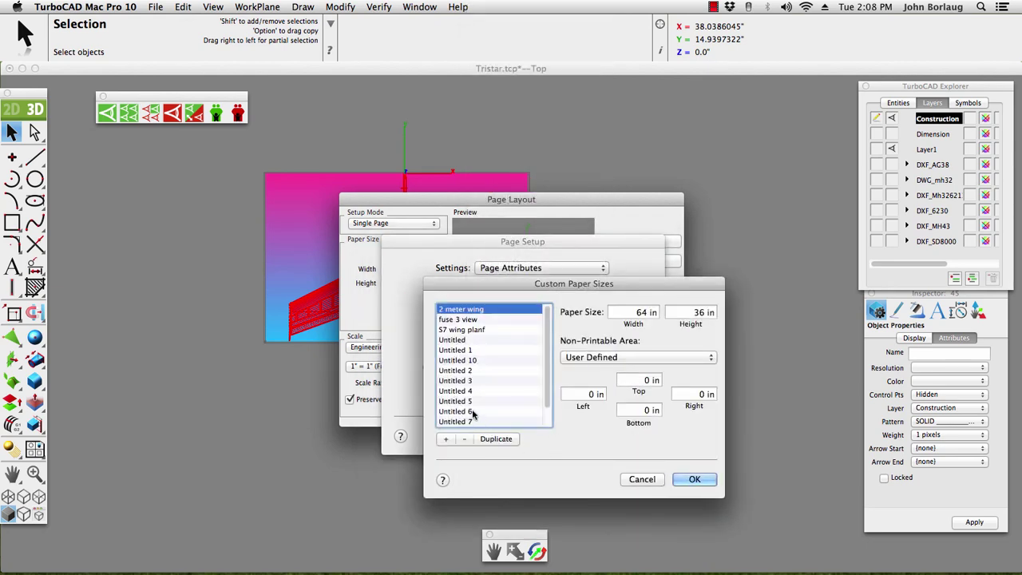
click(464, 402)
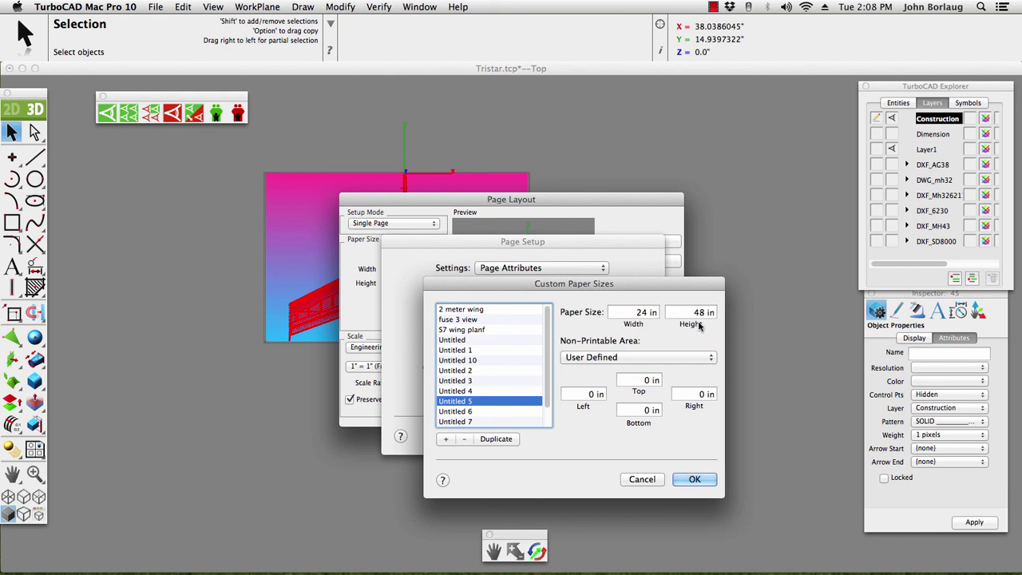
click(691, 481)
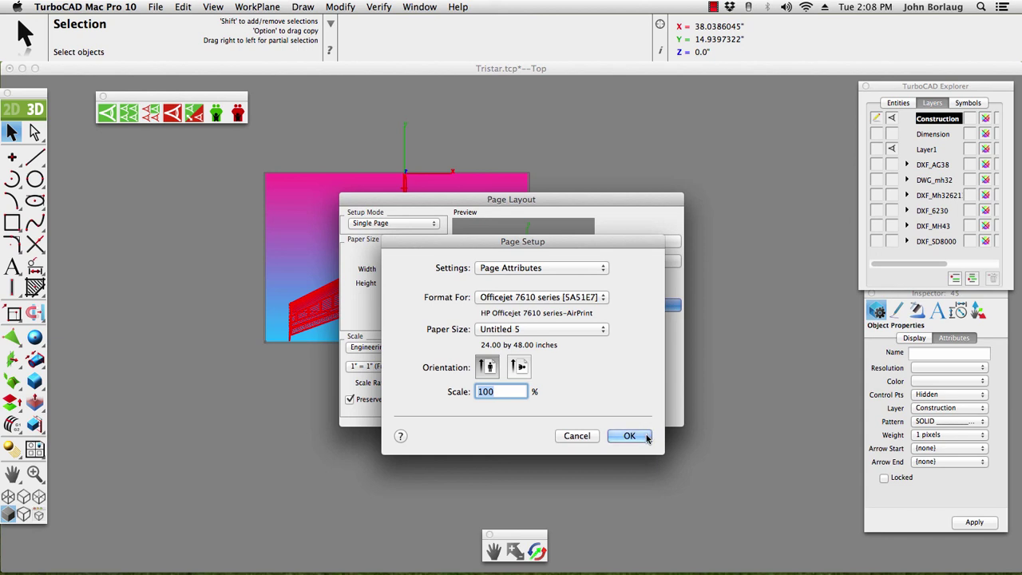
click(630, 436)
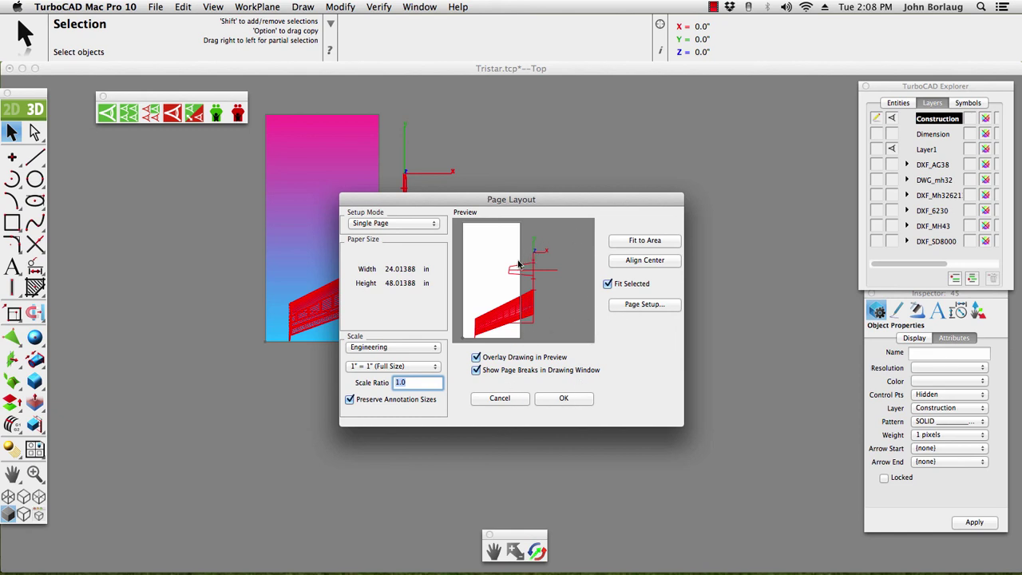
Change the page's paper size to the custom size "2 meter wing", 64 by 36 inches
click(633, 304)
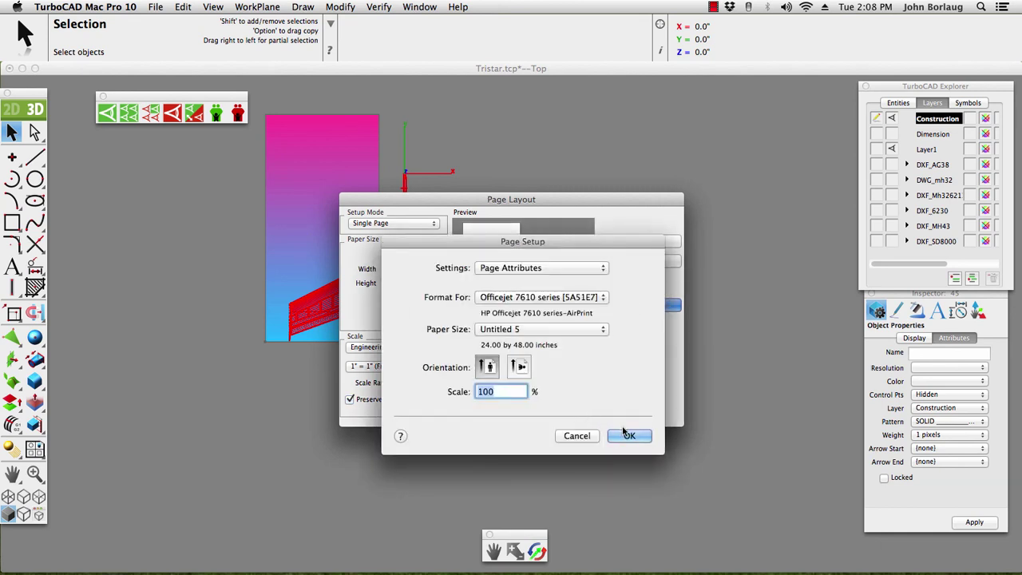
click(604, 333)
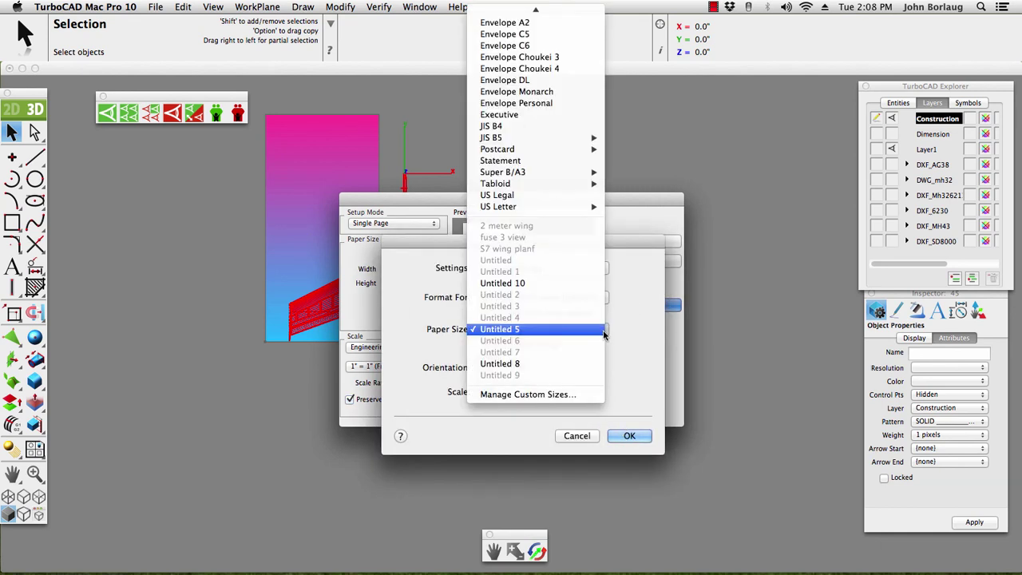
click(512, 395)
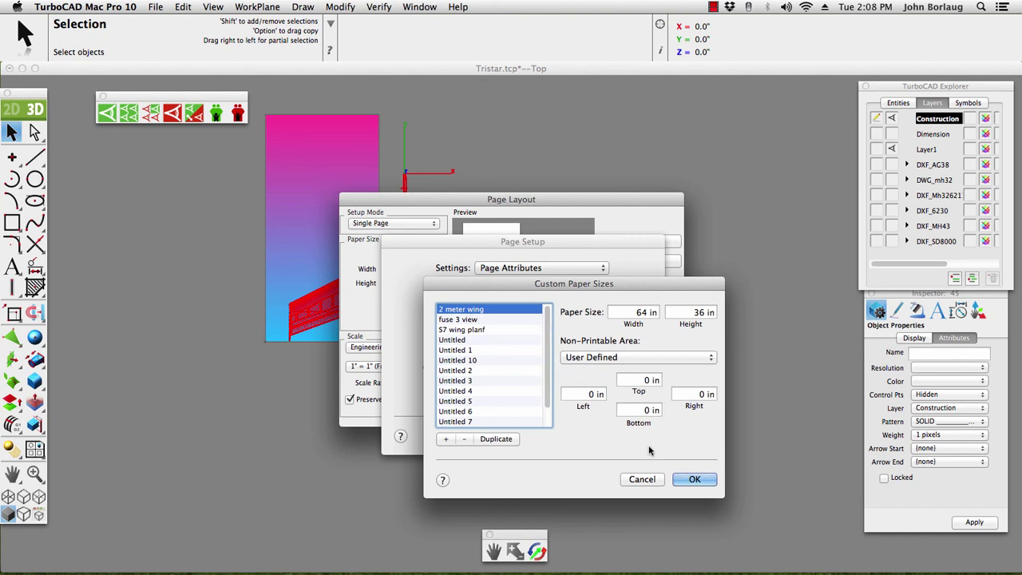
click(693, 478)
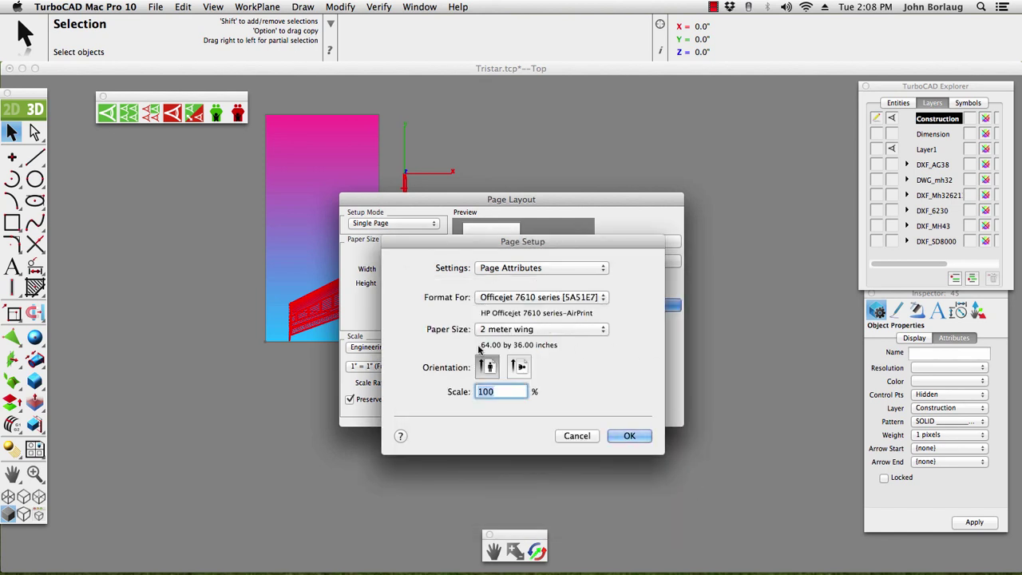
click(631, 436)
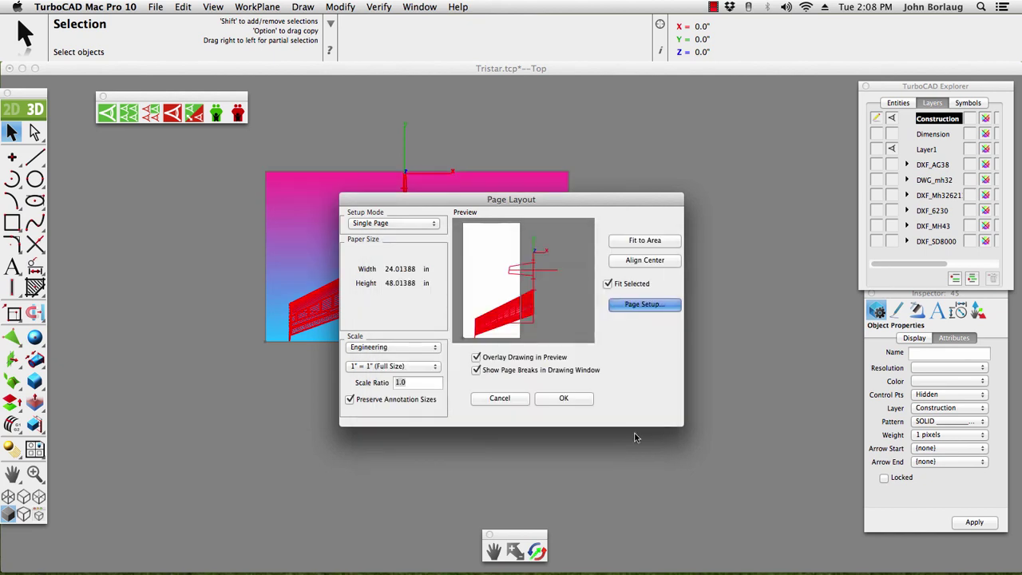